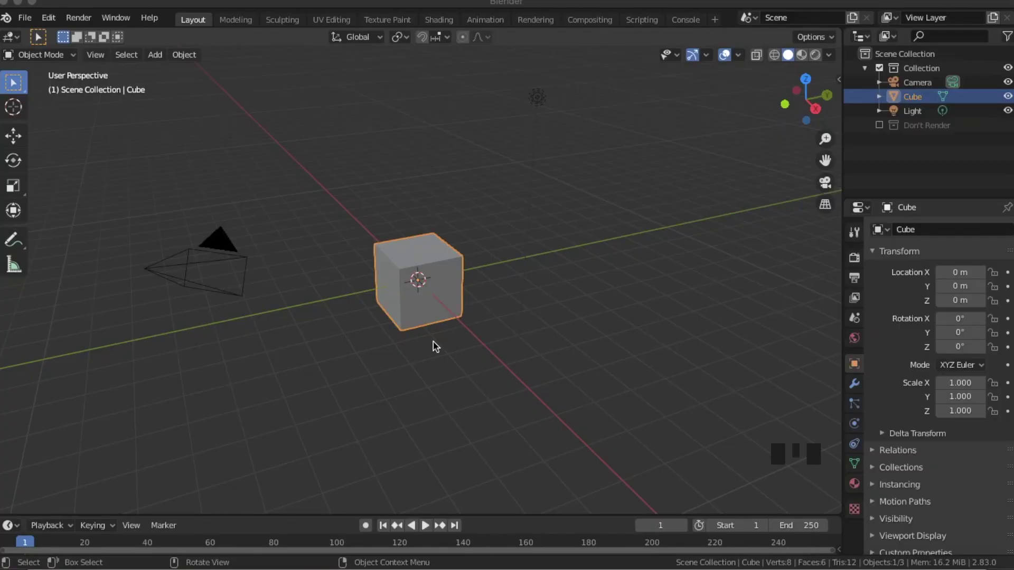
- Delete the cube's top face and two adjacent side faces, keeping a floor and two walls
middle_click_drag(392, 306, 470, 323)
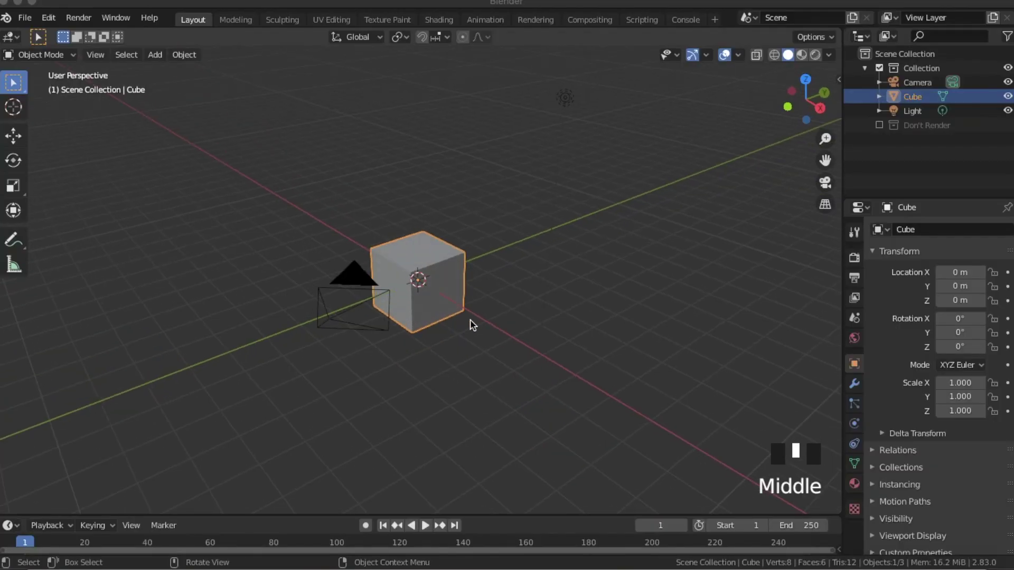
scroll(544, 321, "up", 3)
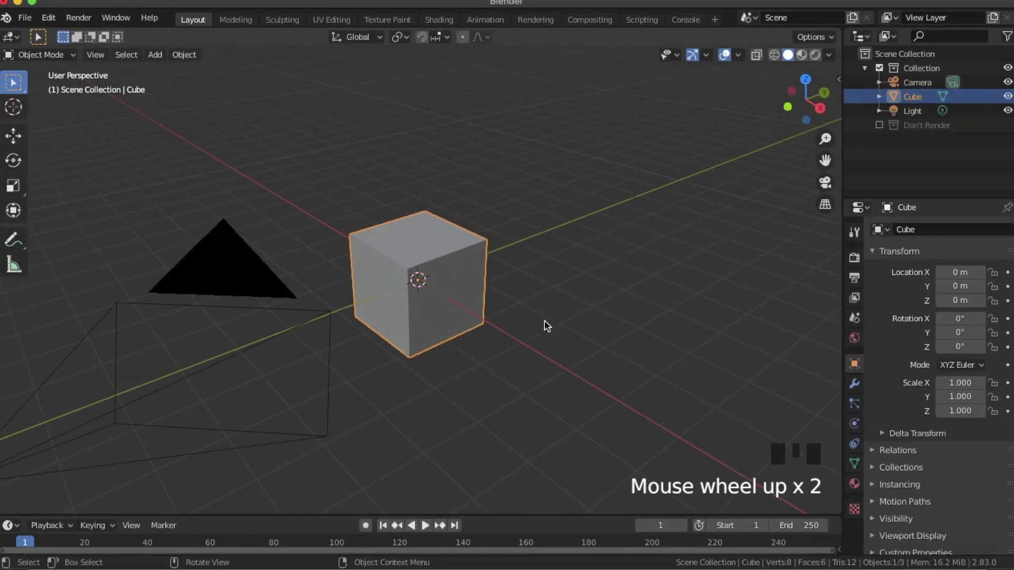
key("Tab")
key("3")
left_click(464, 308)
left_click(426, 233, "shift")
left_click(389, 301, "shift")
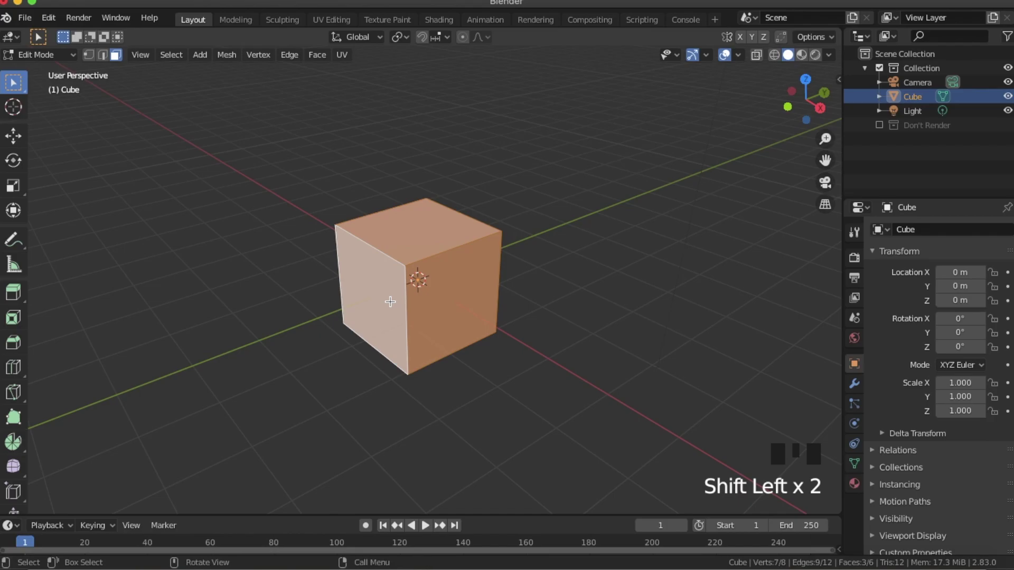
key("x")
left_click(355, 342)
middle_click_drag(353, 340, 419, 342)
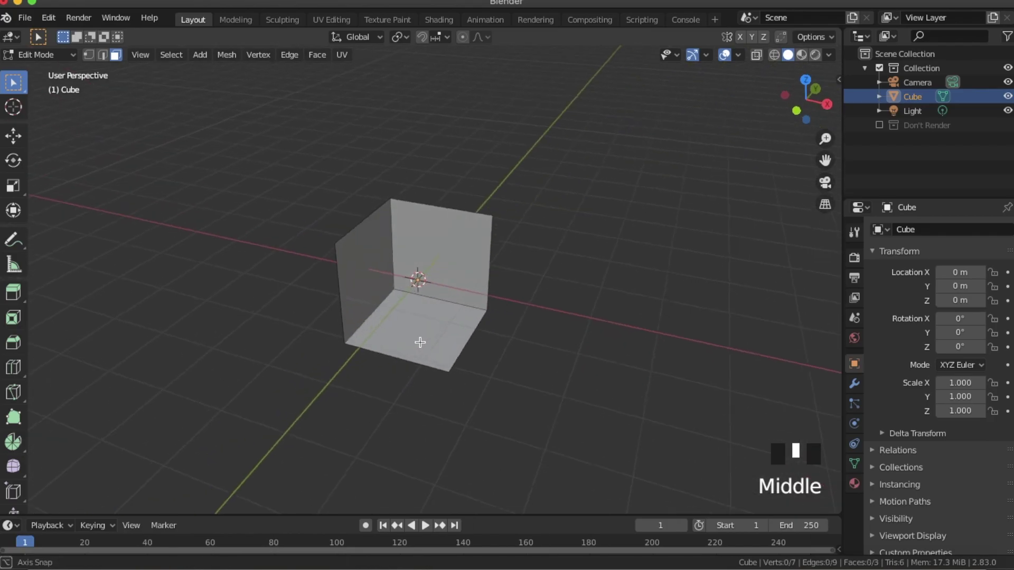
- Add a Solidify modifier to the open cube with a thickness of -0.1 m
key("Tab")
scroll(577, 319, "up", 2)
left_click(854, 384)
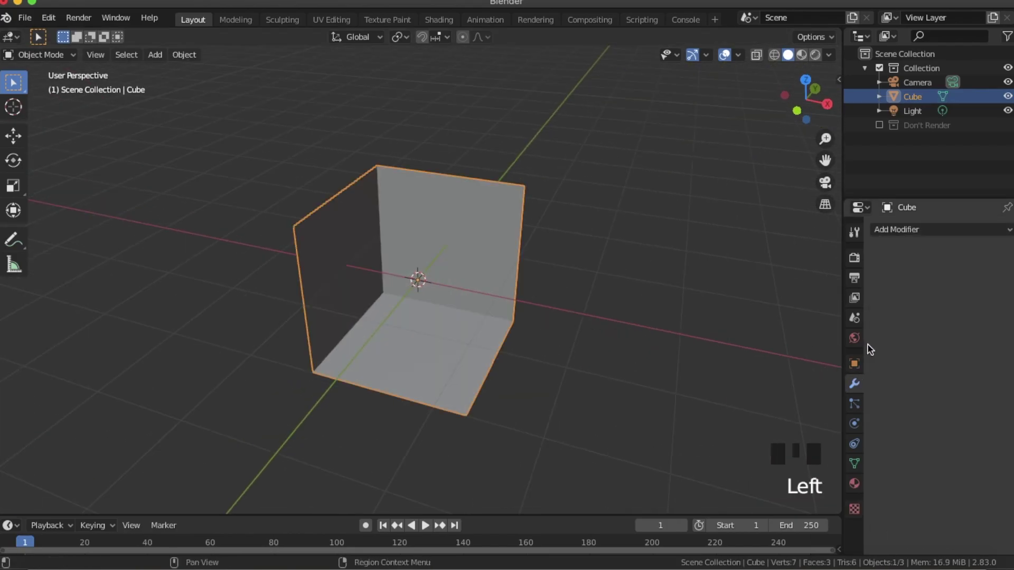
left_click(889, 232)
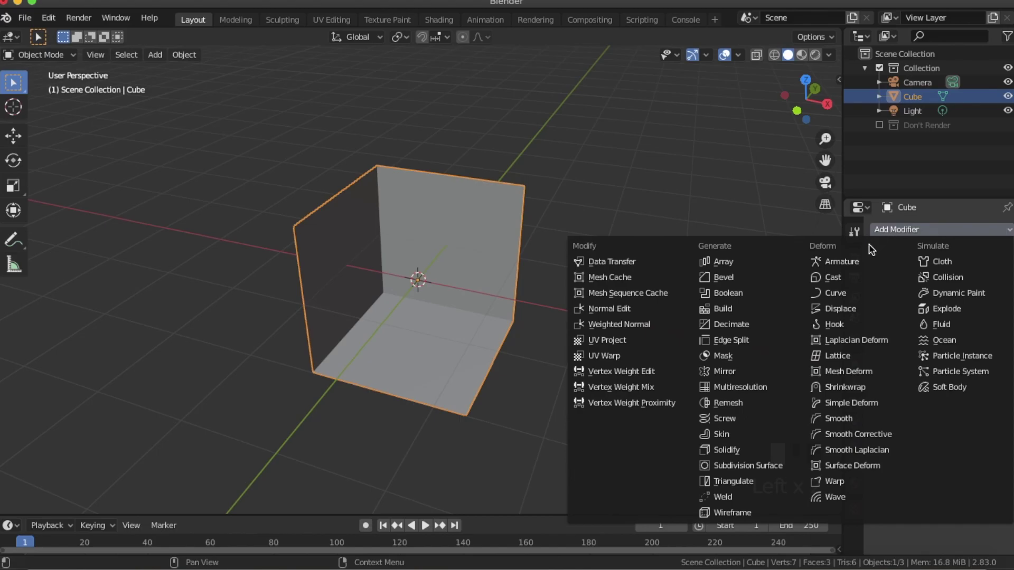
left_click(749, 449)
middle_click_drag(706, 439, 584, 331)
scroll(826, 353, "up", 3)
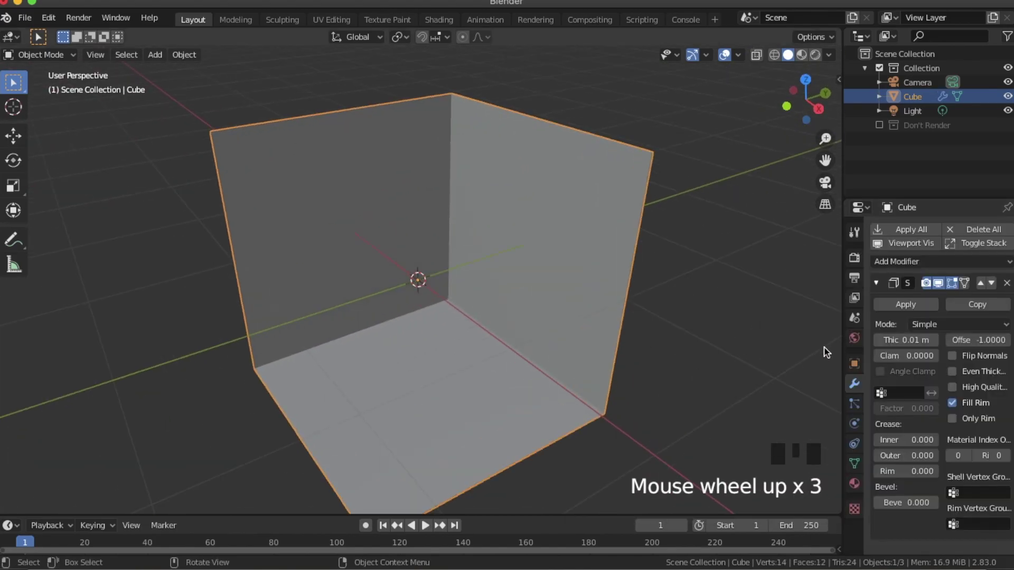
double_click(912, 340)
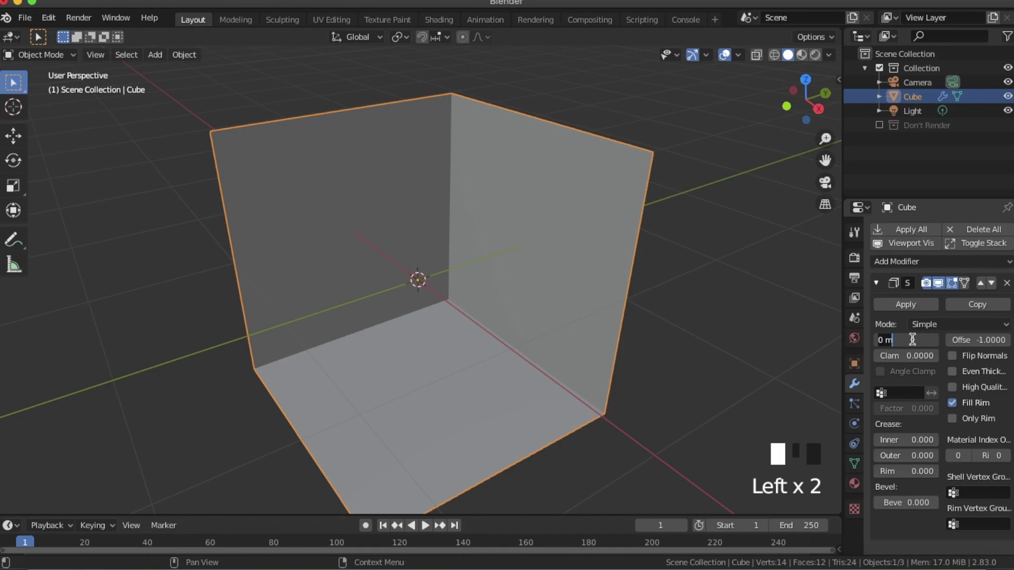
type("-0.1")
key("Return")
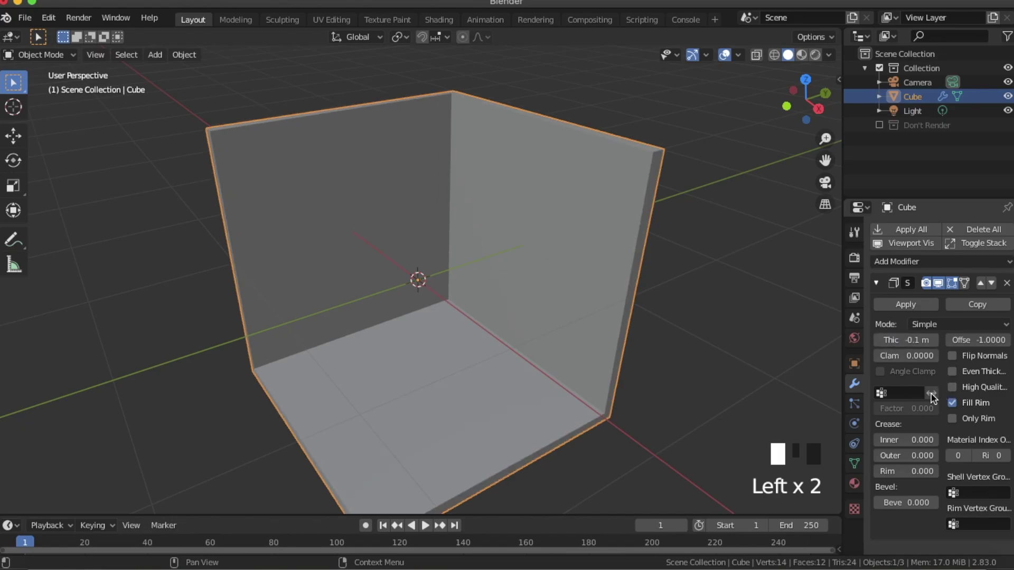
- Enable Even Thickness on the Solidify modifier and apply it to the room mesh
scroll(579, 339, "down", 3)
middle_click_drag(579, 340, 612, 333)
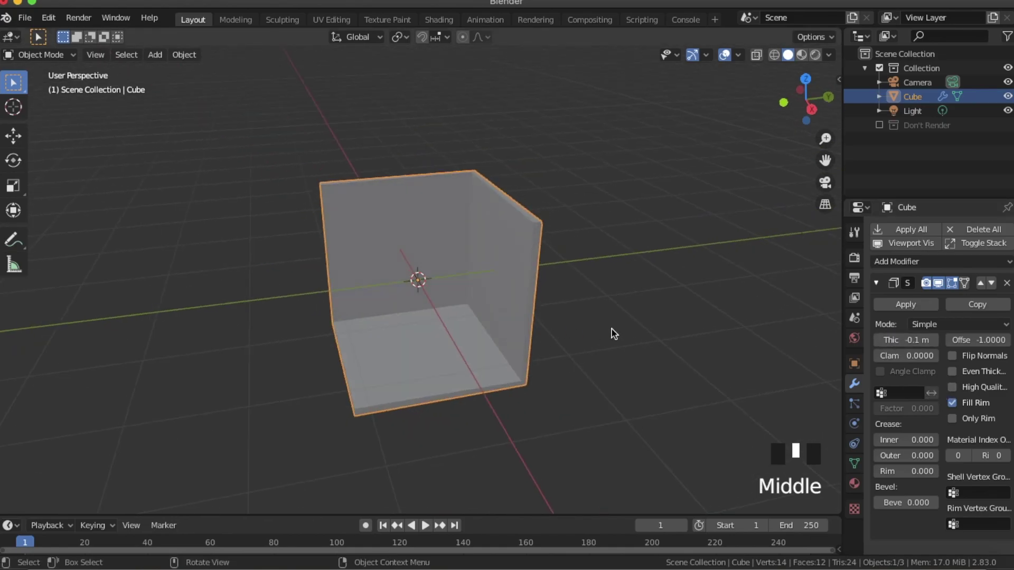
left_click(952, 372)
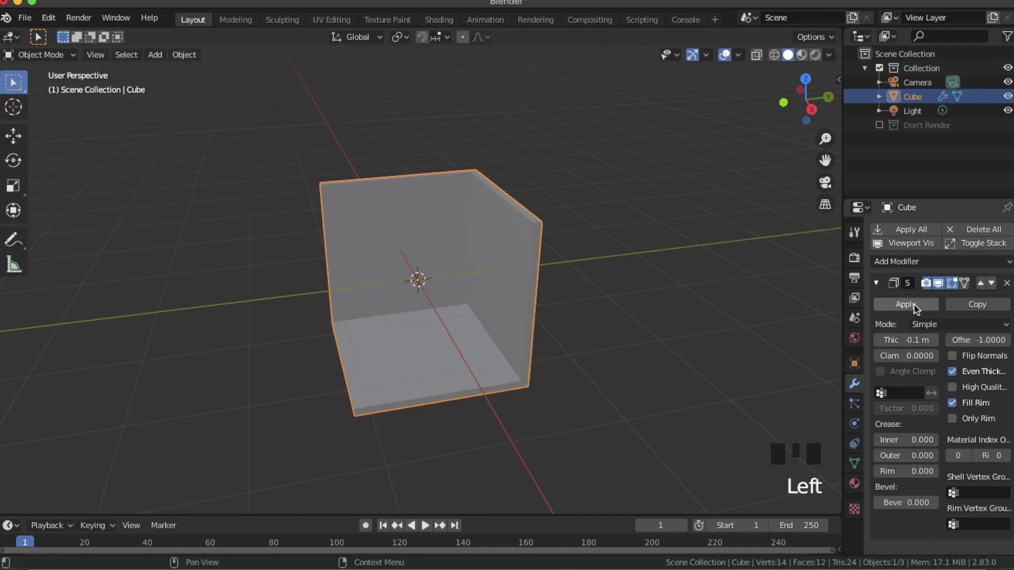
left_click(886, 306)
scroll(686, 312, "up", 2)
middle_click_drag(617, 282, 528, 265)
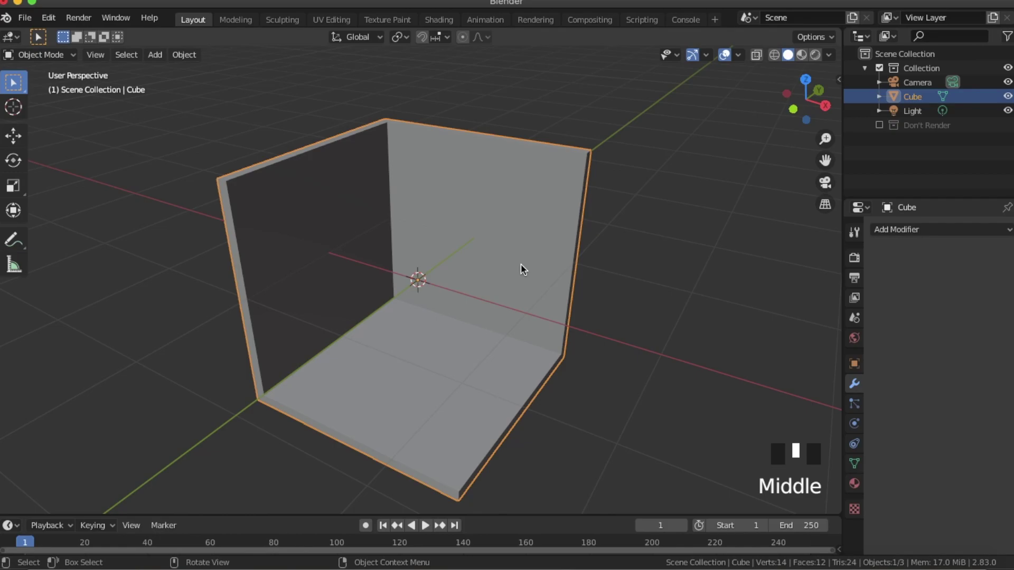
- Isolate the two inner wall faces by hiding all the other geometry in Edit Mode
key("Tab")
left_click(517, 228)
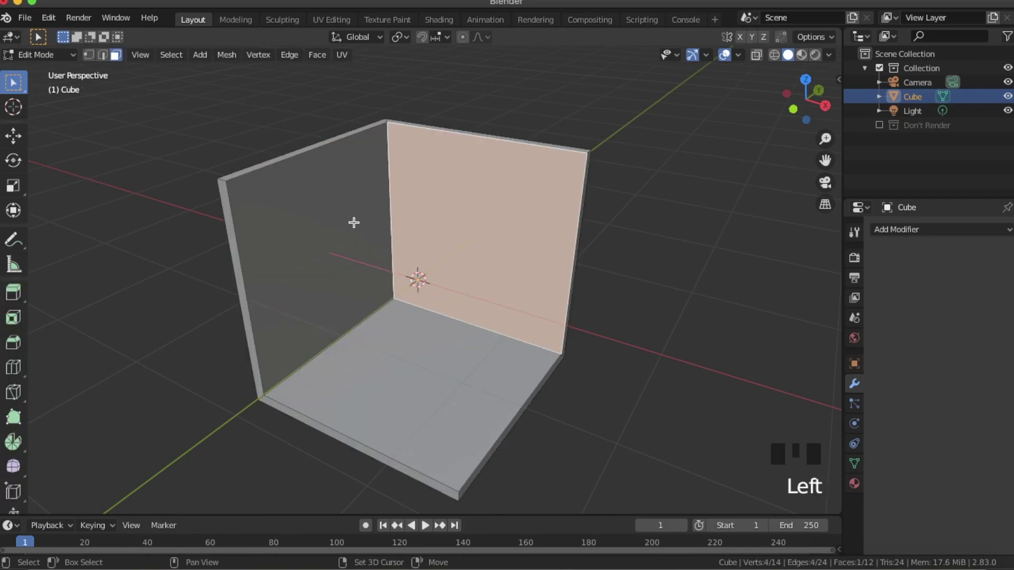
left_click(354, 221, "shift")
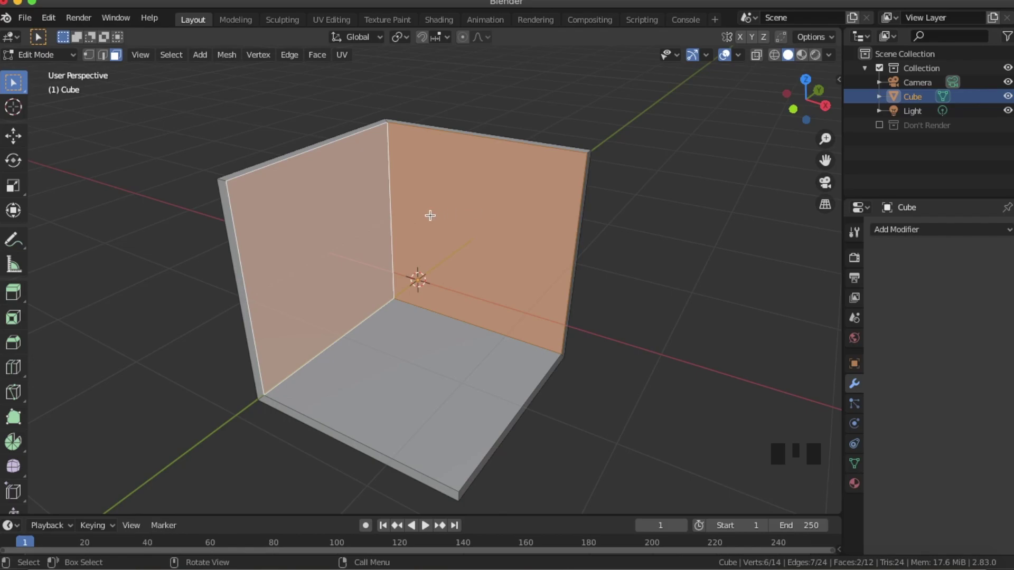
key("shift+h")
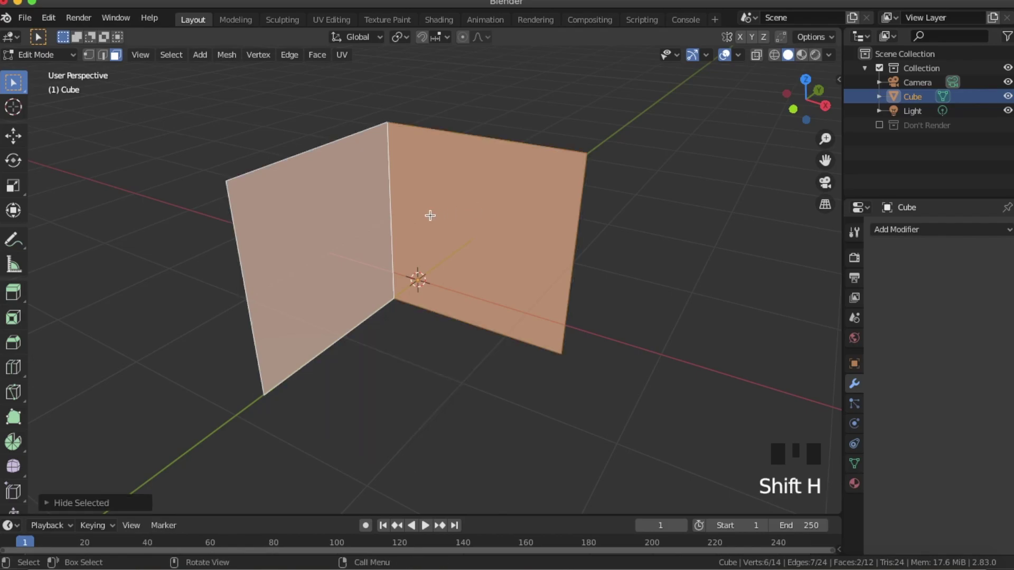
- Add eight evenly spaced vertical loop cuts to the inner wall face that runs along the X axis
key("ctrl+r")
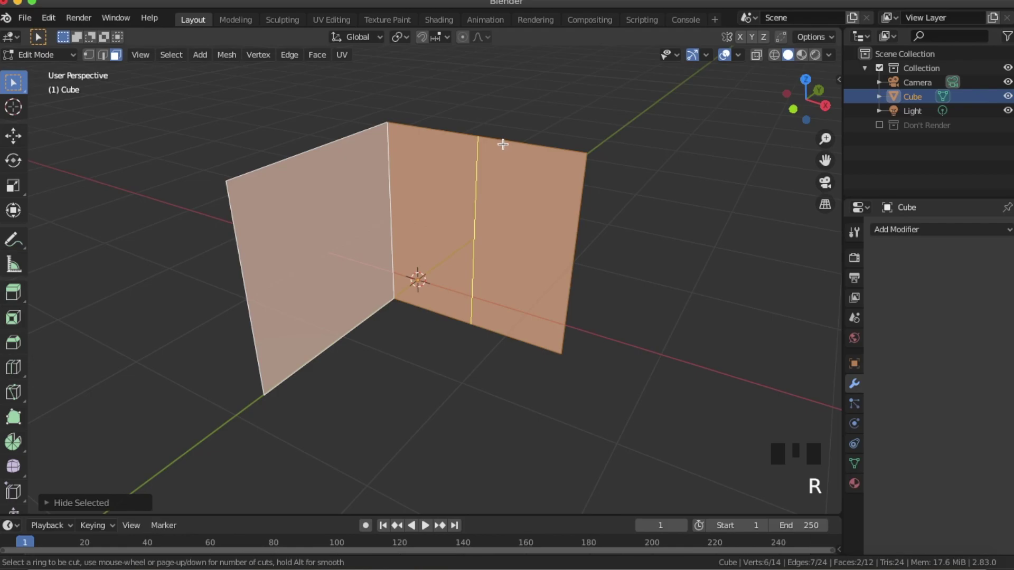
scroll(502, 144, "up", 7)
left_click(499, 146)
right_click(482, 151)
middle_click_drag(482, 151, 369, 159)
- Add eight evenly spaced vertical loop cuts to the other inner wall face, along the Y axis
key("ctrl+r")
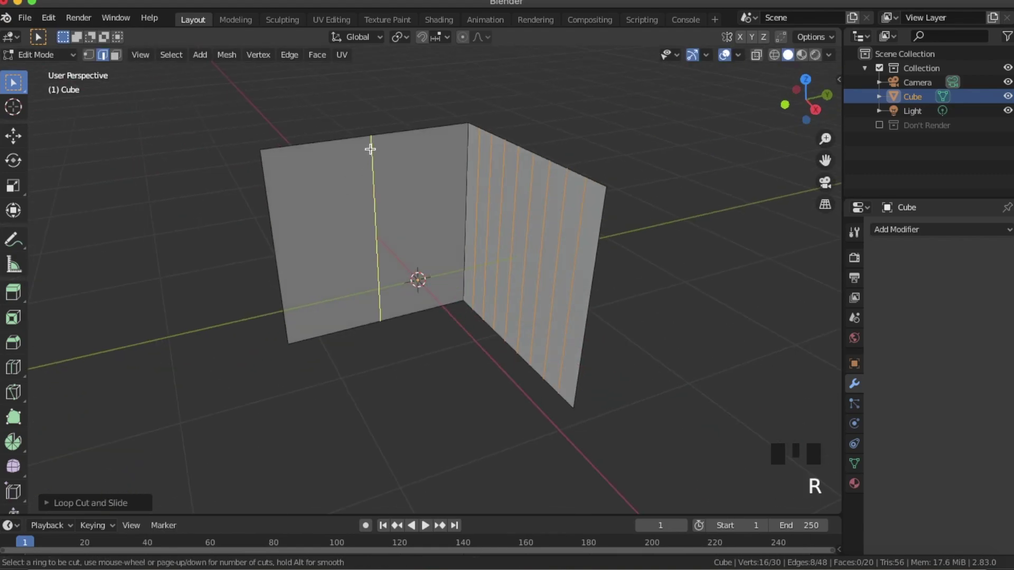
key("8")
key("Return")
right_click(399, 161)
middle_click_drag(398, 161, 552, 205)
scroll(534, 211, "down", 2)
scroll(507, 219, "up", 1)
scroll(552, 205, "up", 2)
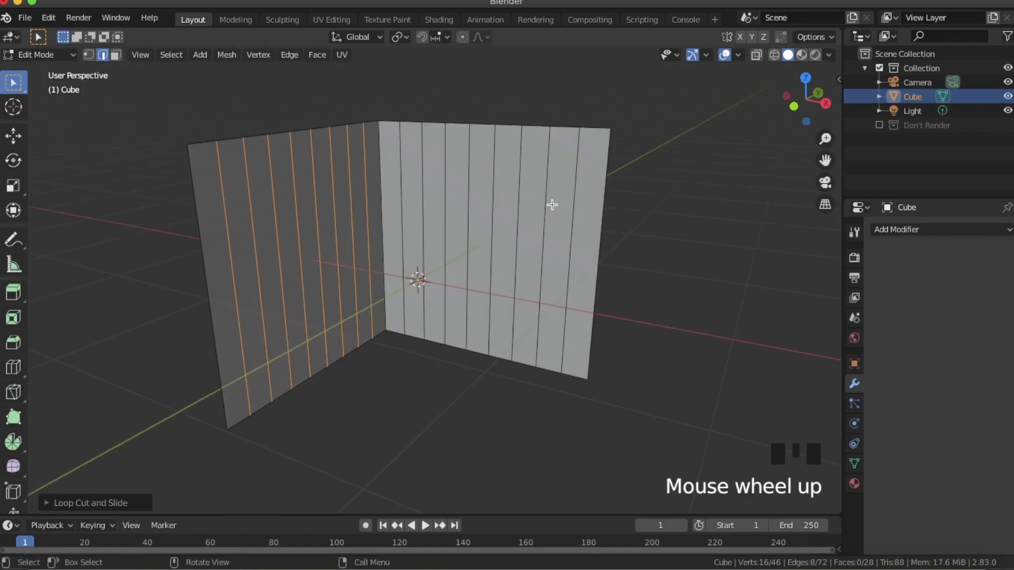
- Select the vertical cut edges on both walls and bevel them to a width of about 0.008 m
key("c")
left_click_drag(556, 213, 414, 215)
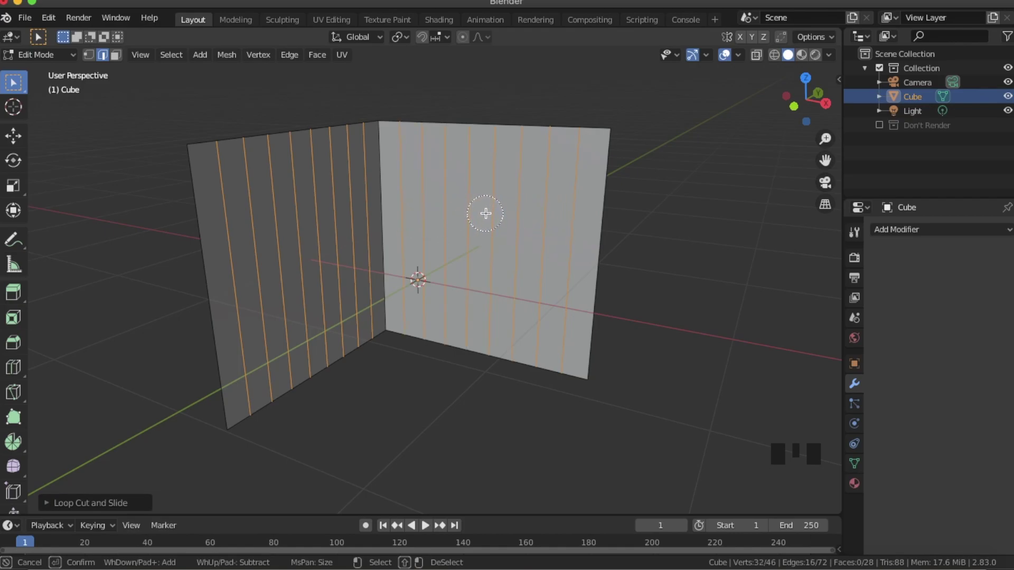
key("Escape")
middle_click_drag(484, 215, 463, 210)
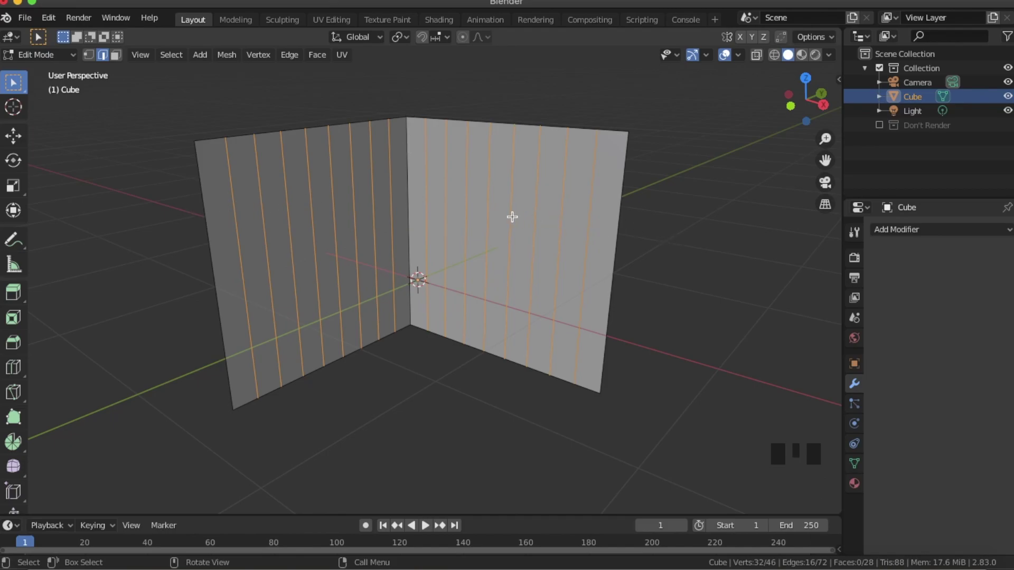
key("super+b")
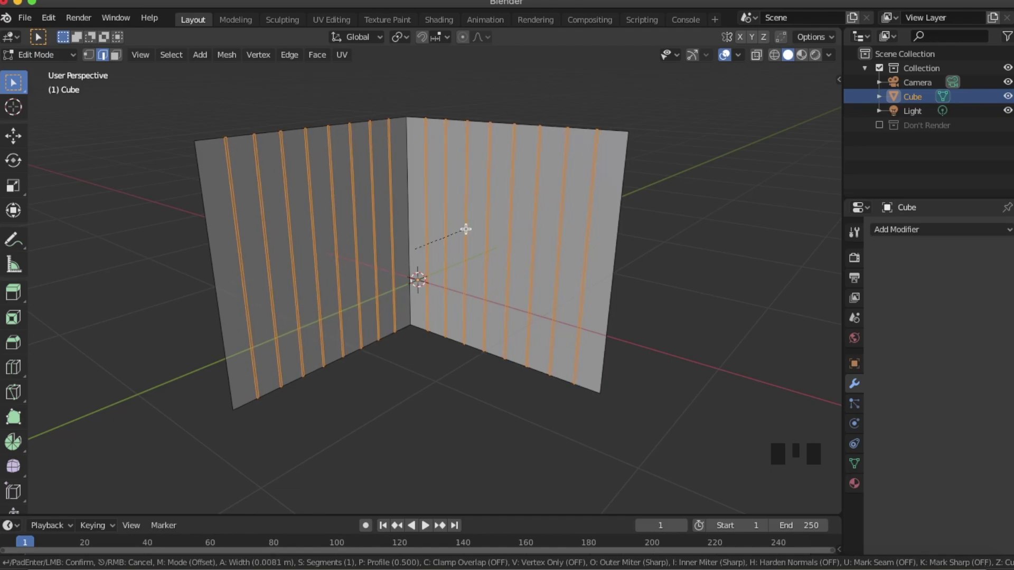
left_click(466, 229)
- Extrude the beveled strips along their normals into the walls by about -0.047 to form grooves
middle_click_drag(498, 224, 523, 222)
key("alt+e")
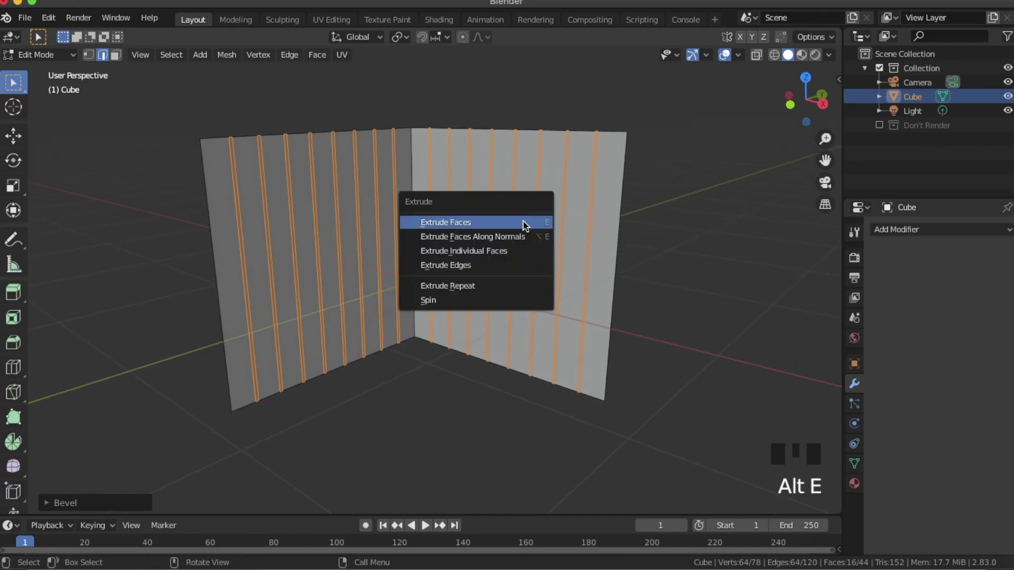
left_click(518, 236)
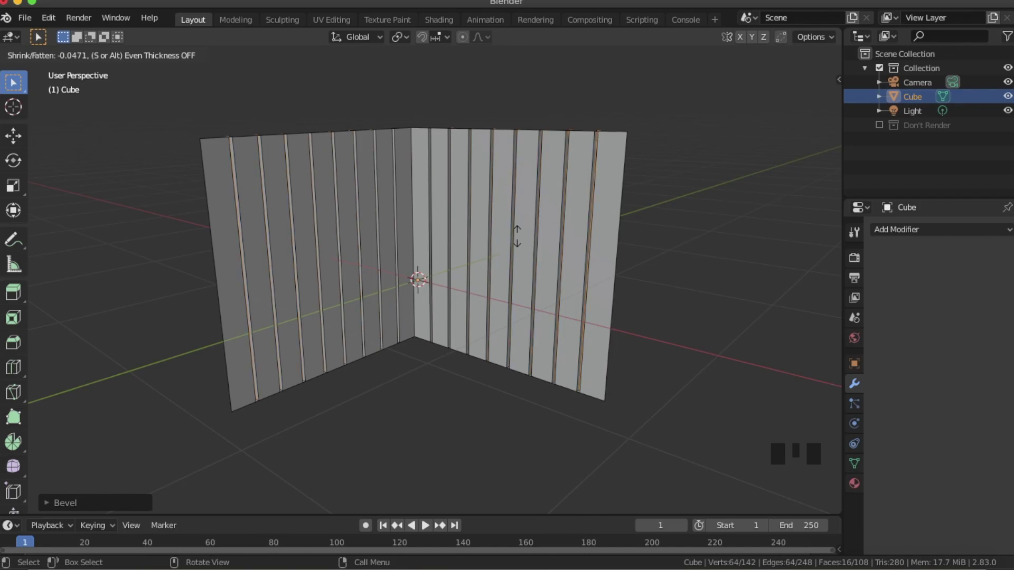
left_click(516, 236)
middle_click_drag(517, 236, 592, 232)
- Scale the extruded groove faces along the Z axis to about 0.96 and return to Object Mode
key("s")
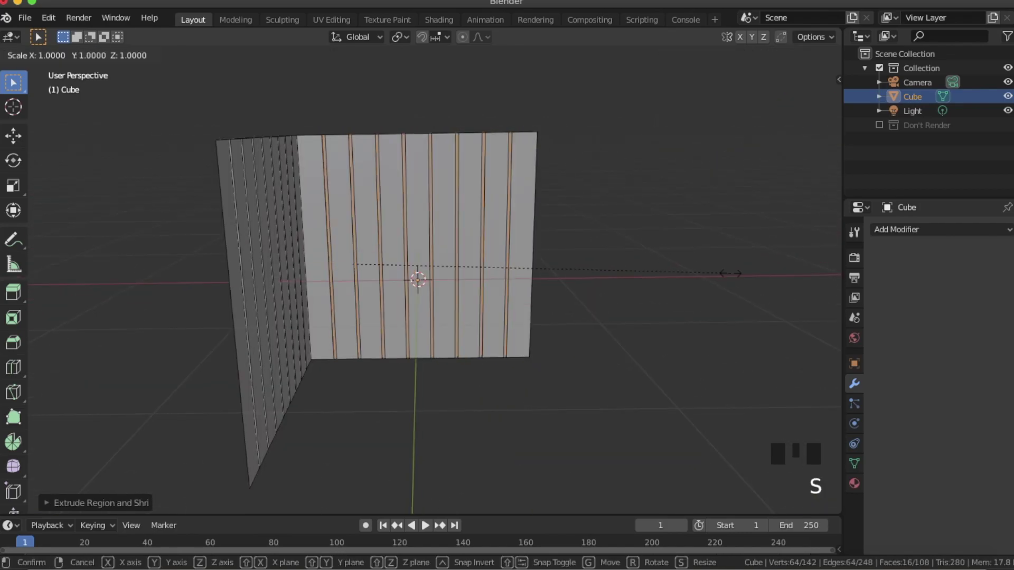
key("z")
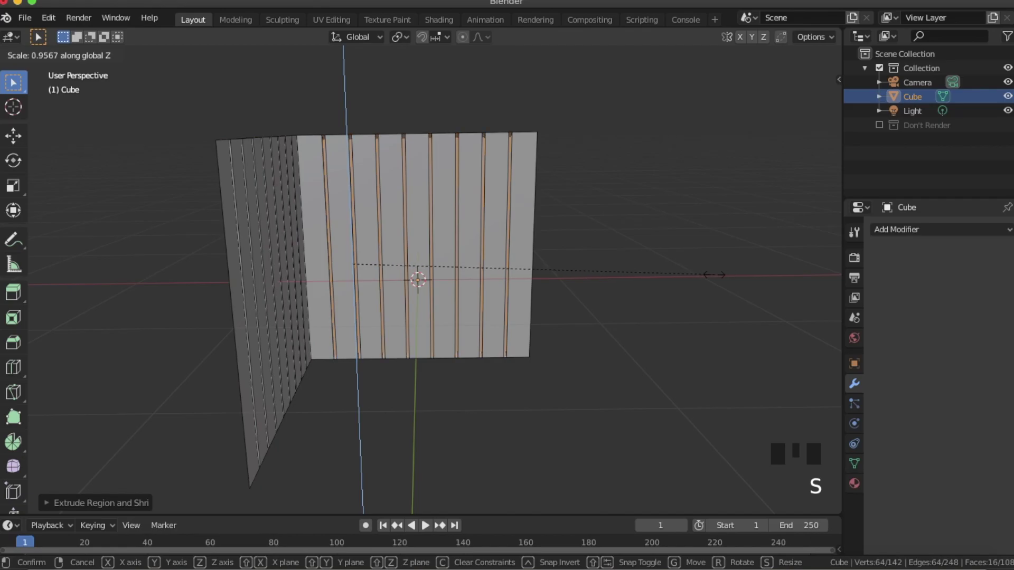
left_click(720, 274)
middle_click_drag(390, 206, 360, 221)
key("Tab")
scroll(361, 223, "up", 2)
scroll(361, 223, "down", 3)
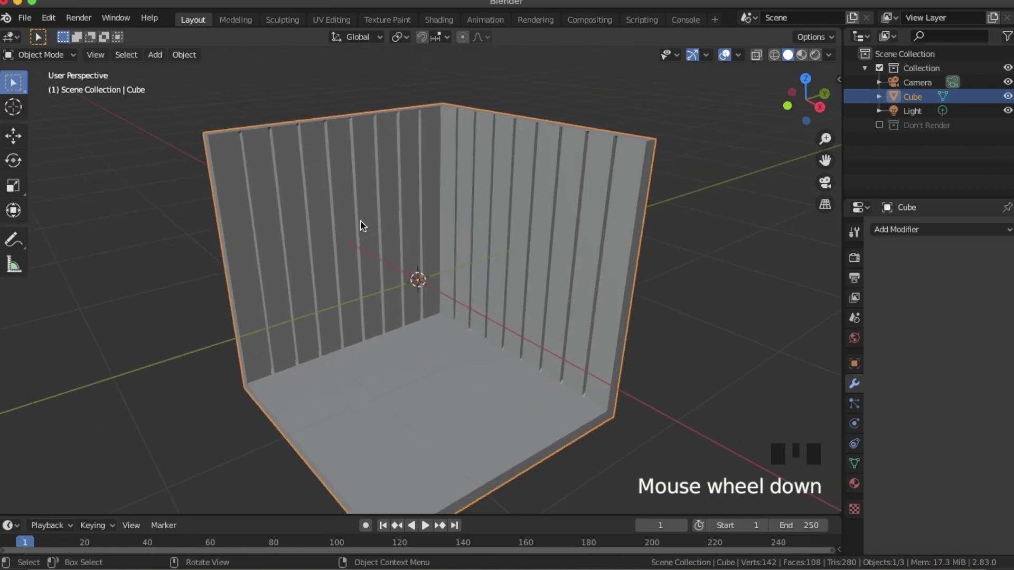
- Reveal the hidden floor and outer wall geometry in Edit Mode, ending in Object Mode
key("Tab")
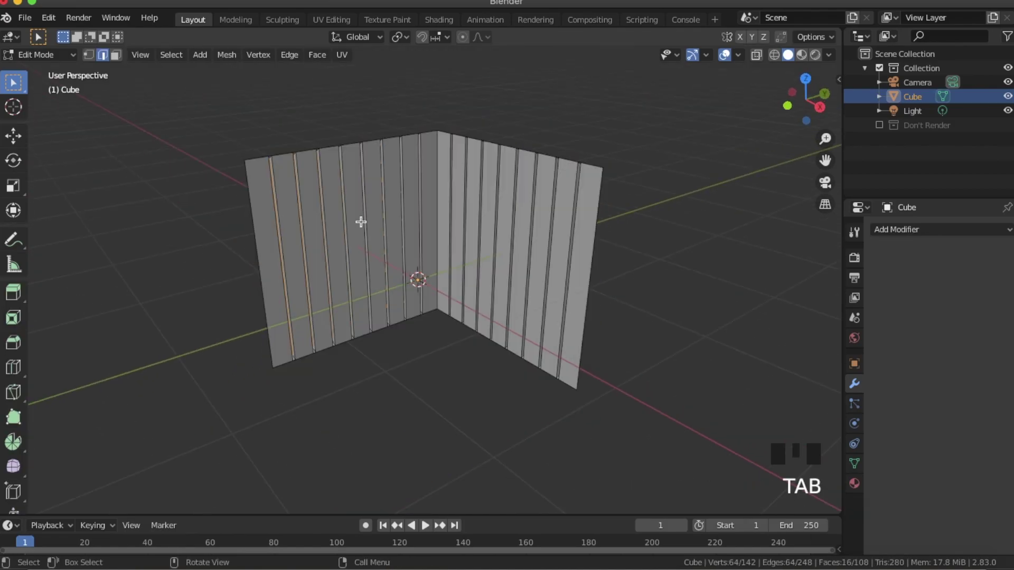
key("alt+h")
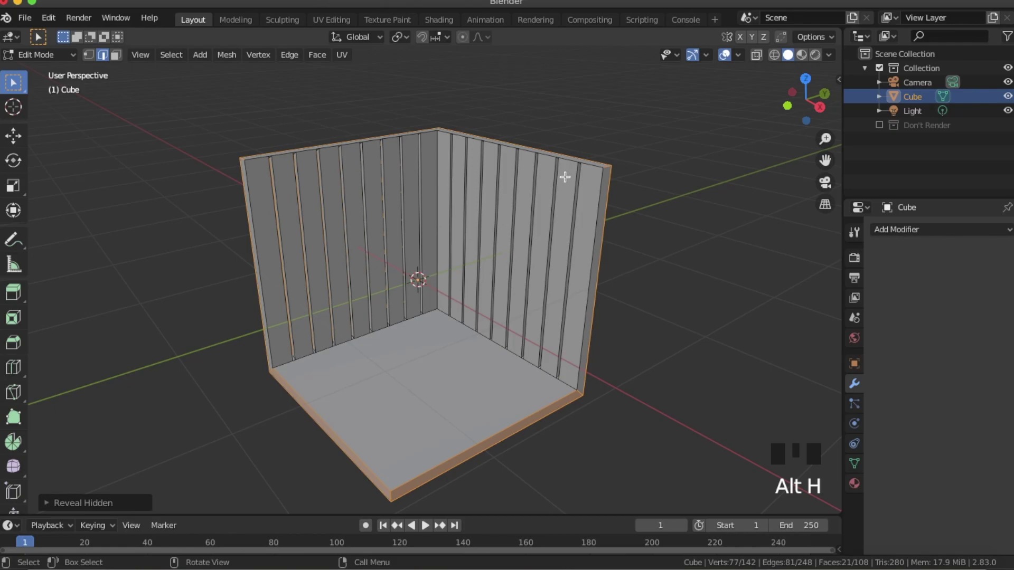
key("Tab")
scroll(531, 210, "down", 3)
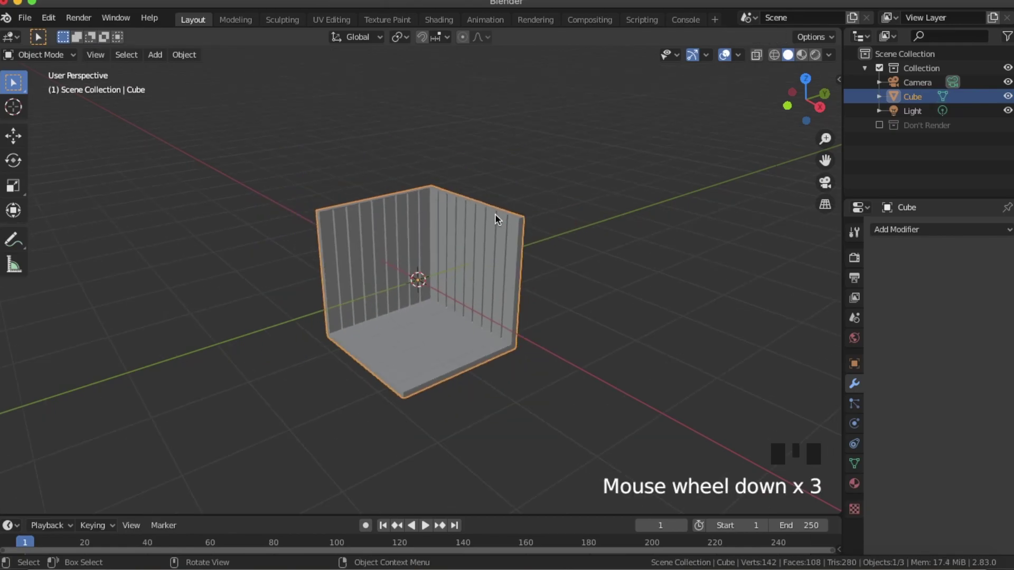
- Add a plane mesh and rotate its geometry 90 degrees about the X axis so it stands upright
key("shift+a")
mouse_move(495, 215)
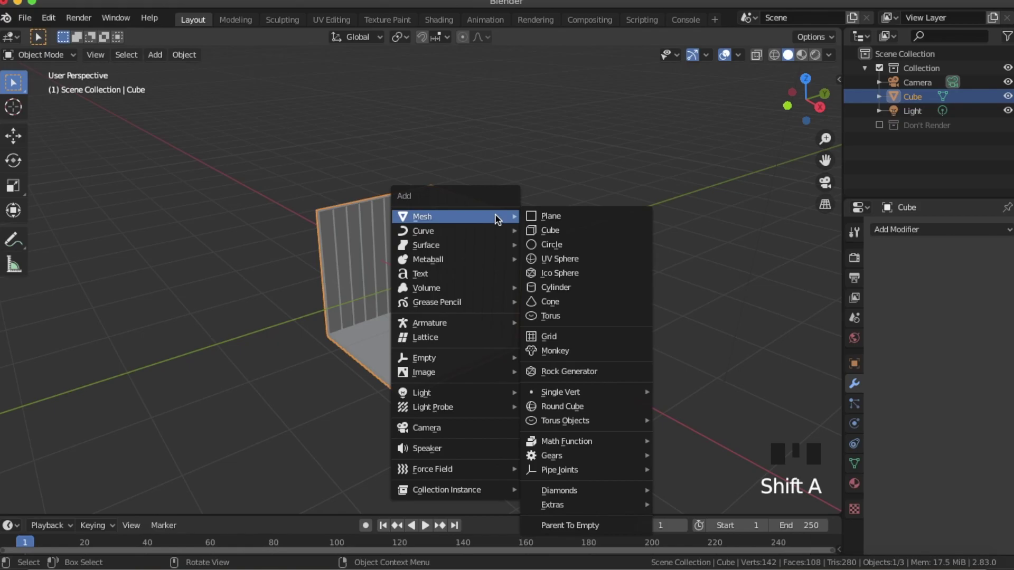
left_click(546, 217)
key("KP_1")
key("Tab")
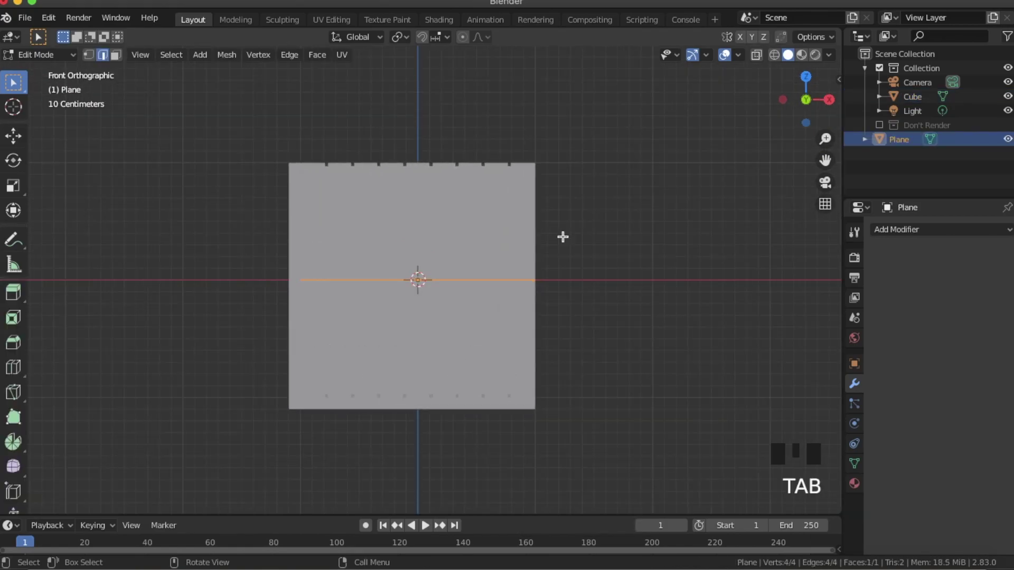
type("rx")
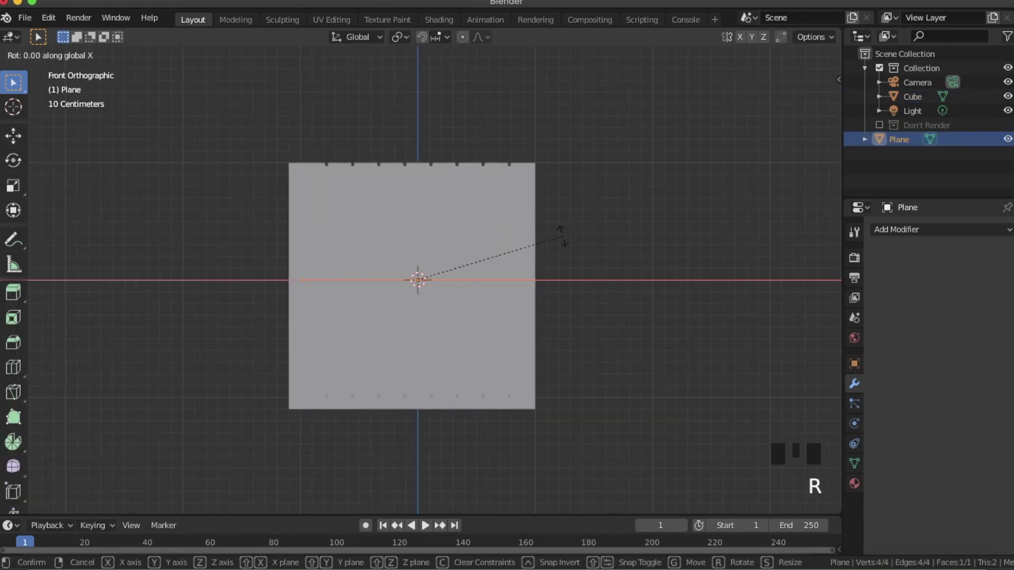
type("90")
key("Return")
- Scale the upright plane down and stretch it along Z into a rectangle about 1.6 times as tall as wide
key("s")
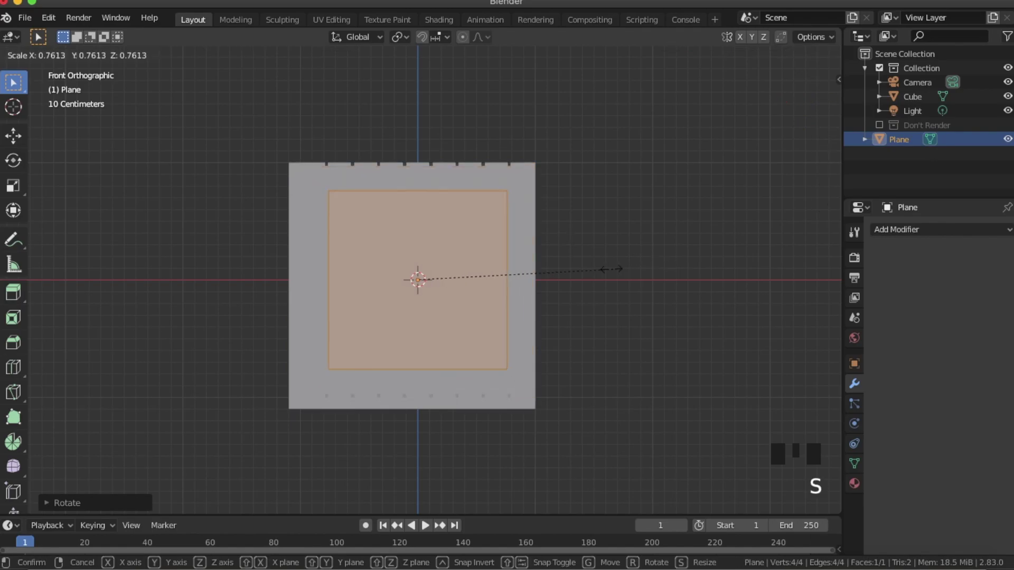
key("s")
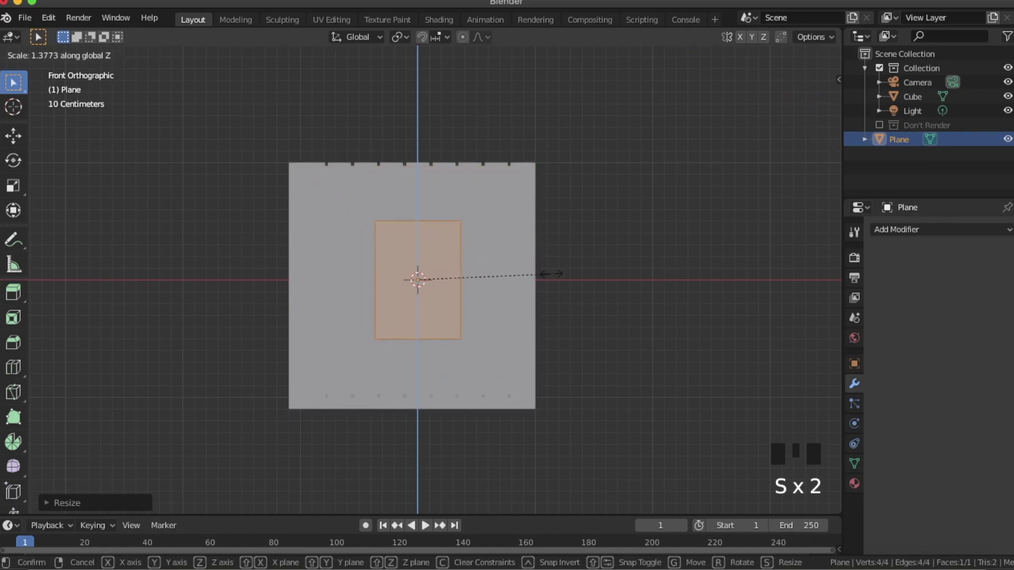
left_click(570, 276)
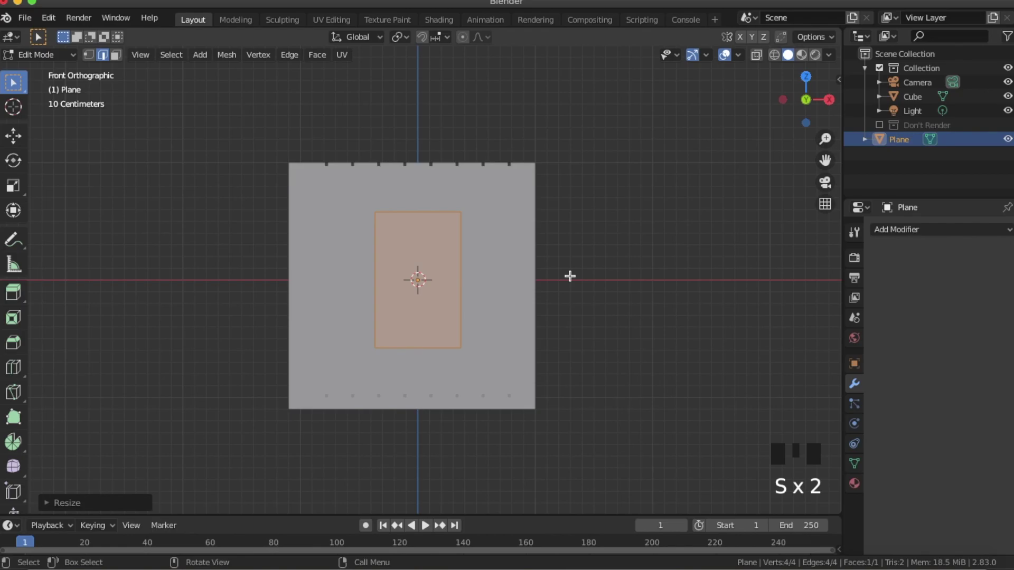
- Move the upright plane in Object Mode about 1 m along the Y axis to sit in front of the grooved back wall
middle_click_drag(631, 215, 523, 237)
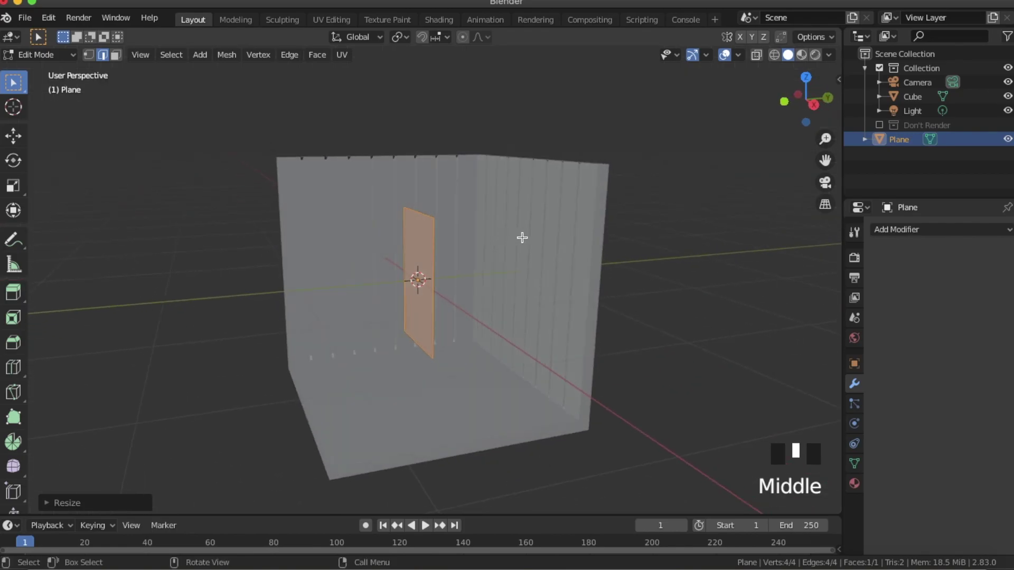
key("g")
key("y")
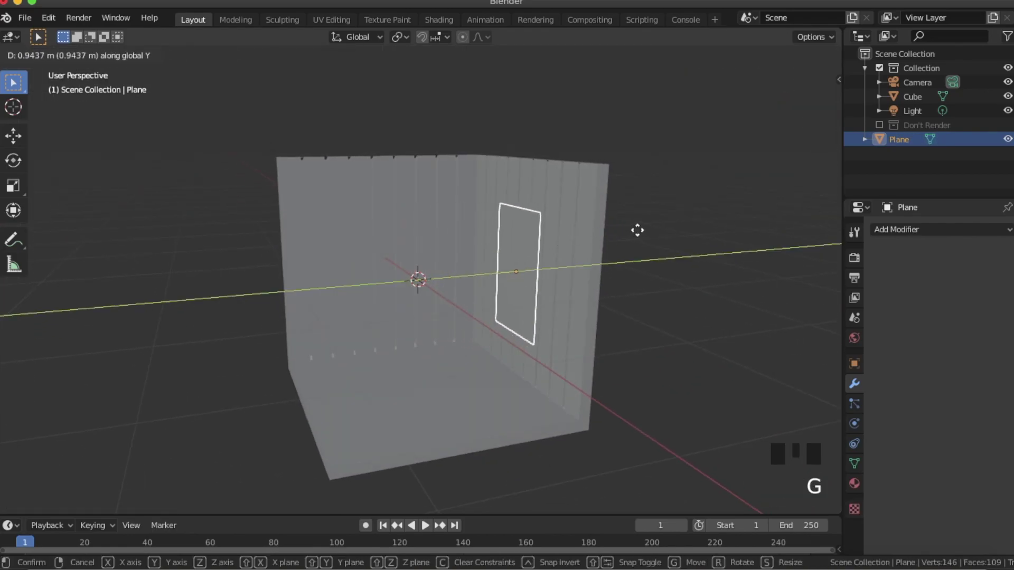
left_click(644, 233)
middle_click_drag(645, 233, 535, 224)
key("g")
key("y")
left_click(616, 232)
key("g")
key("y")
left_click(585, 319)
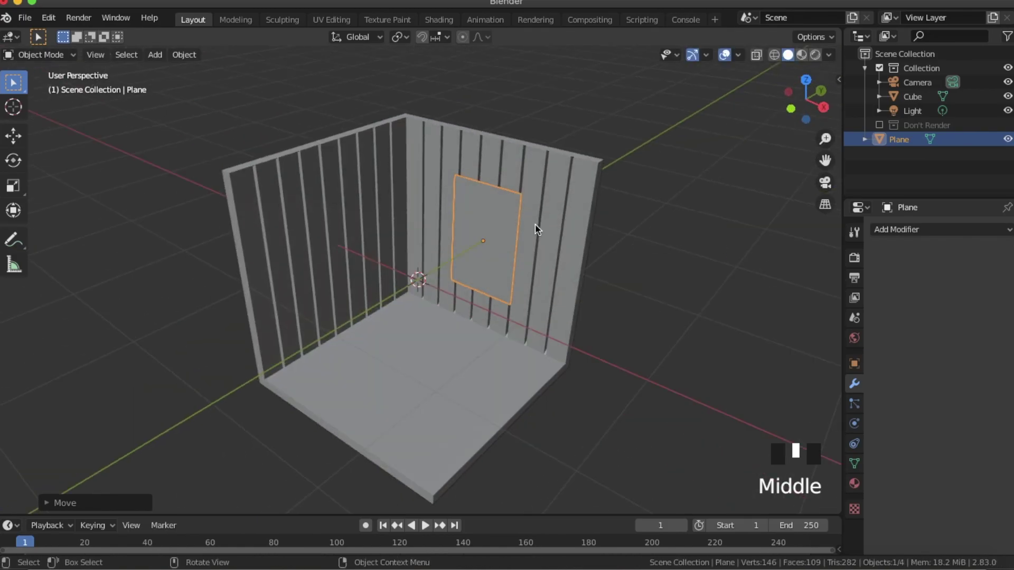
- Add one centred horizontal loop cut to split the upright plane into two equal faces
key("Tab")
key("KP_1")
scroll(560, 225, "up", 1)
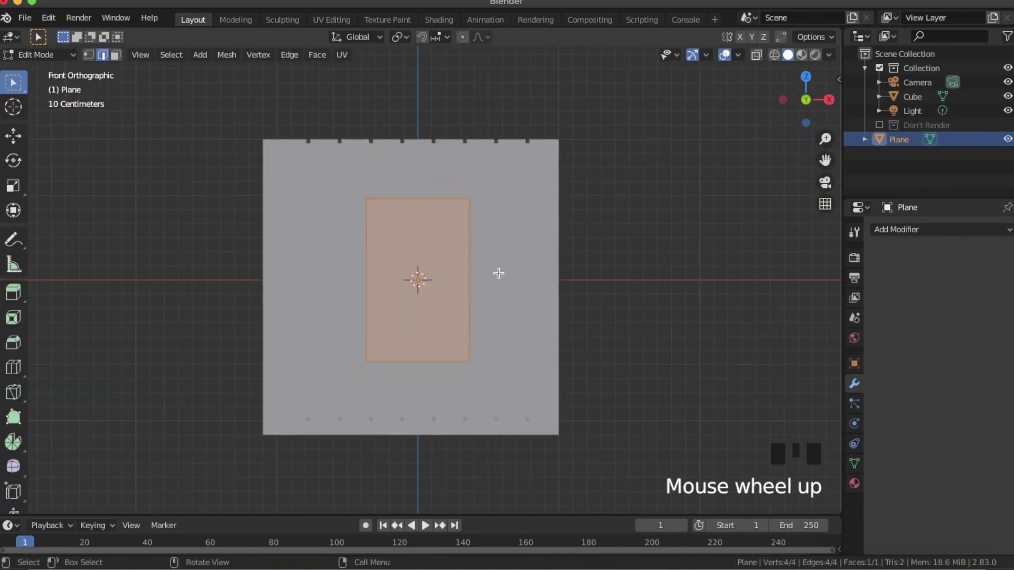
key("ctrl+r")
left_click(455, 270)
right_click(456, 270)
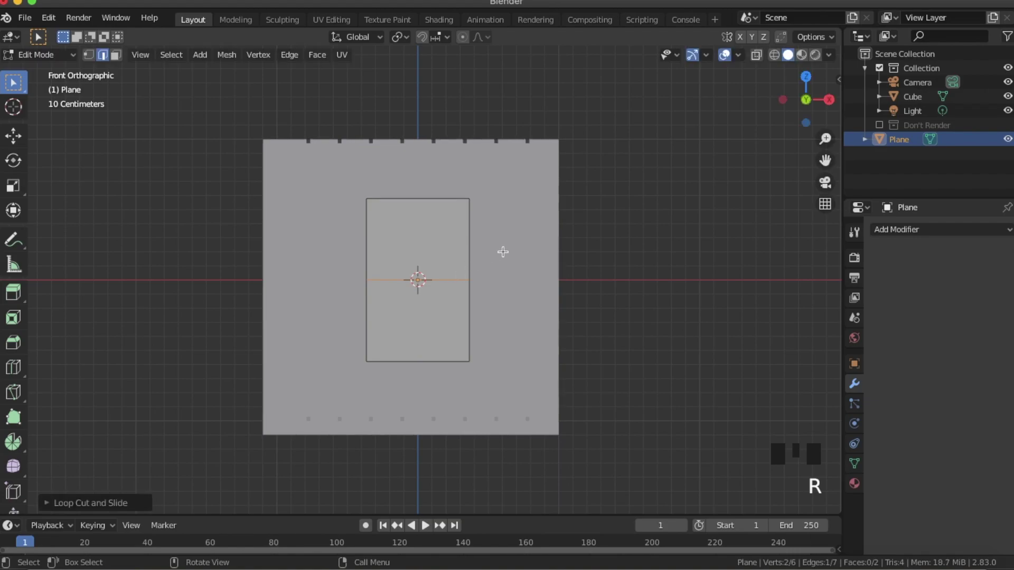
- Inset both faces individually by about 0.084 and separate the inner panes into their own object
key("a")
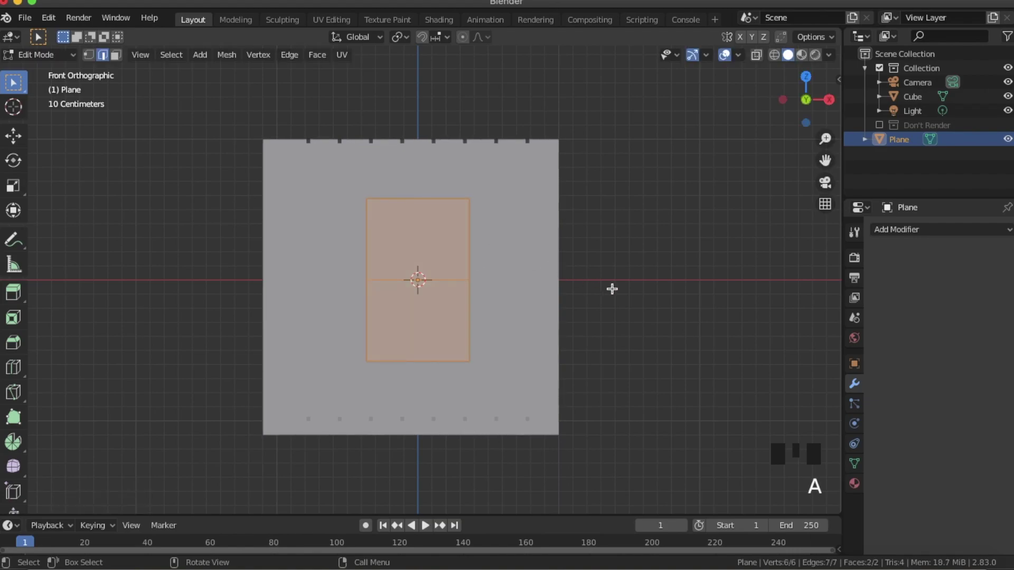
key("i")
key("i")
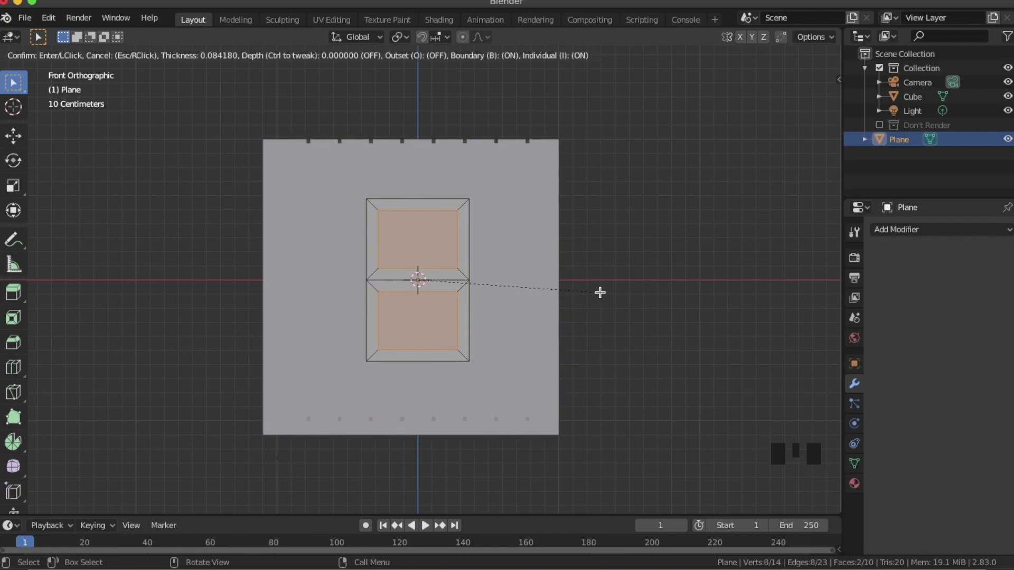
left_click(600, 293)
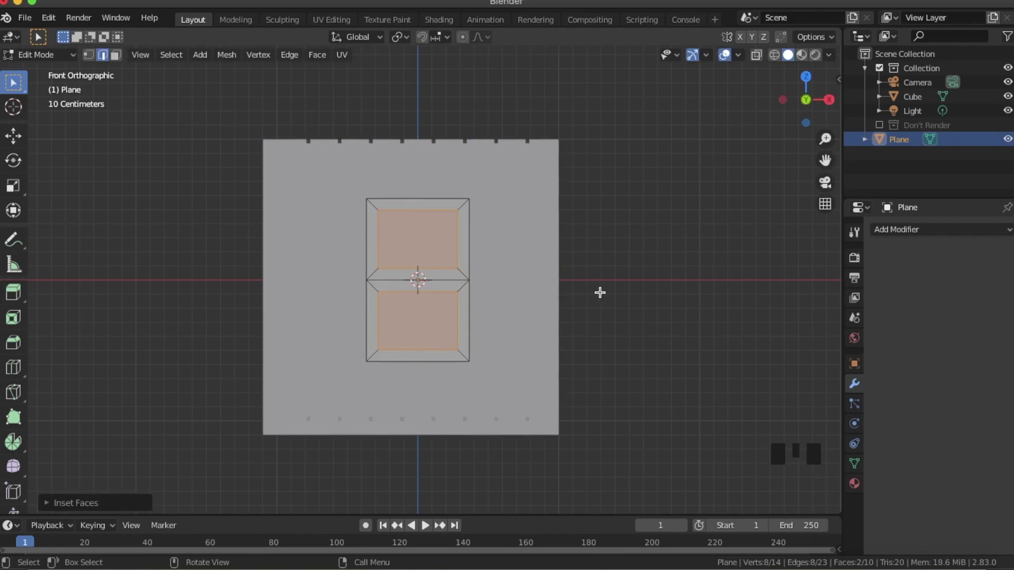
key("p")
left_click(599, 294)
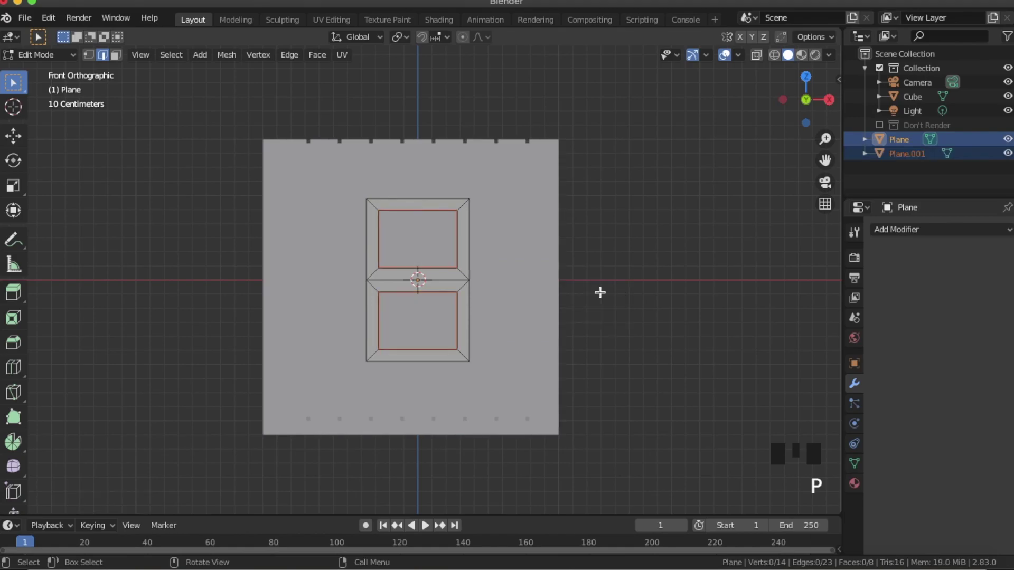
- Enlarge the two separated window panes slightly in Edit Mode, scaling each around its individual origin
middle_click_drag(651, 291, 703, 236)
key("Tab")
left_click(545, 229)
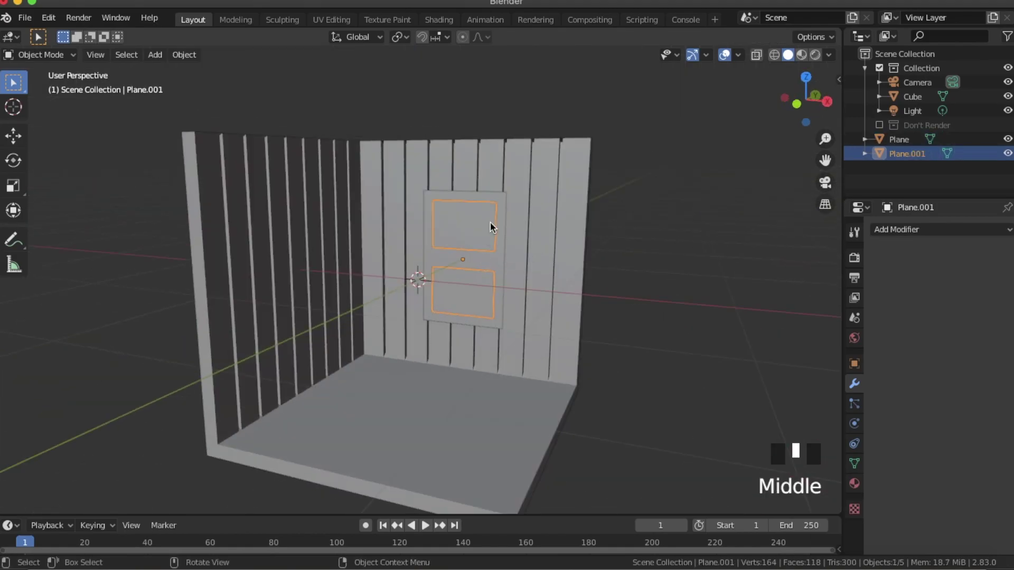
key("Tab")
key("KP_1")
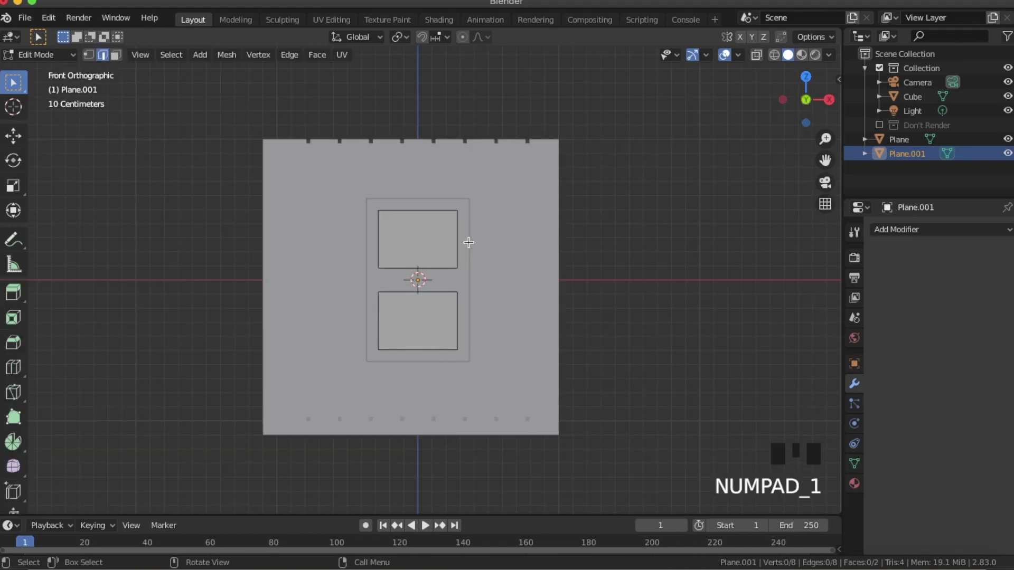
scroll(469, 242, "up", 1)
key("a")
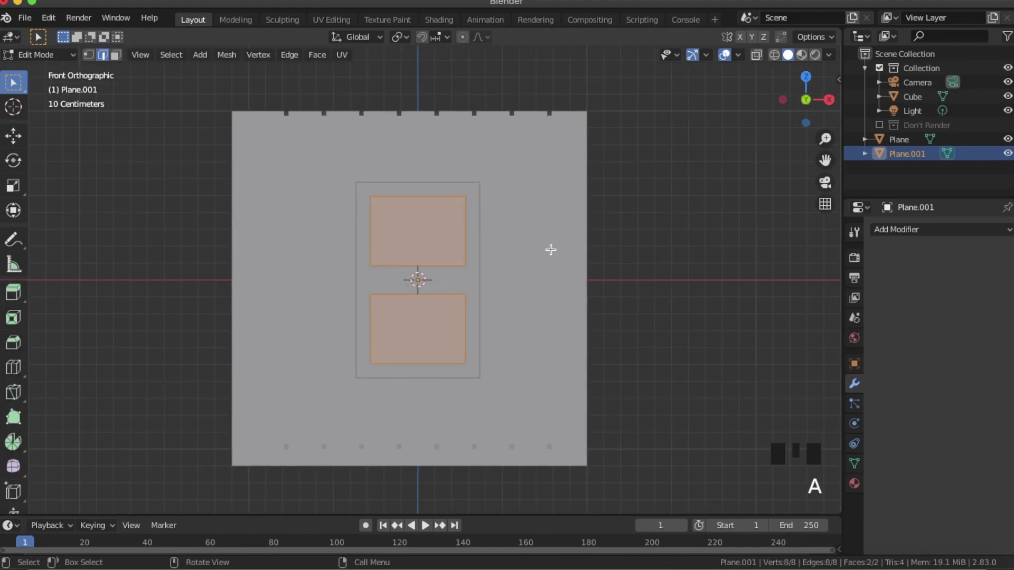
key("period")
left_click(559, 331)
key("s")
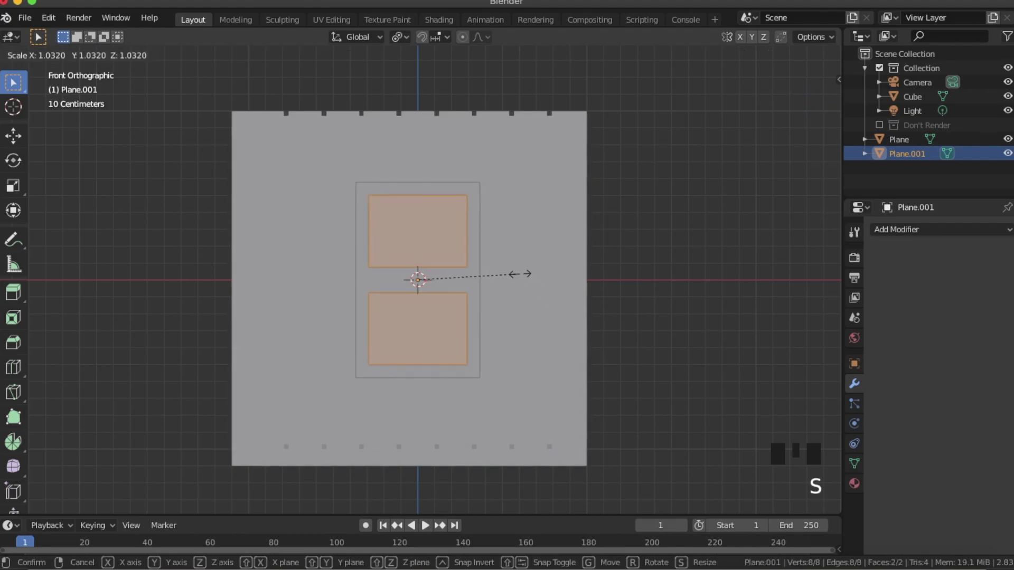
left_click(523, 278)
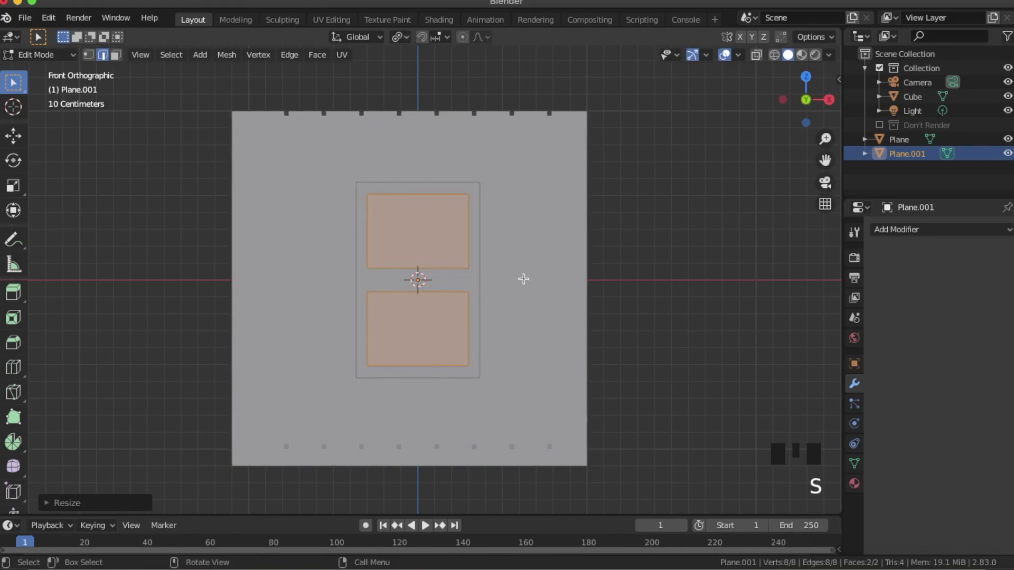
- Extrude the two pane faces into blocks that pass through and beyond the back wall, ending in Object Mode
key("period")
middle_click_drag(532, 202, 542, 299)
key("e")
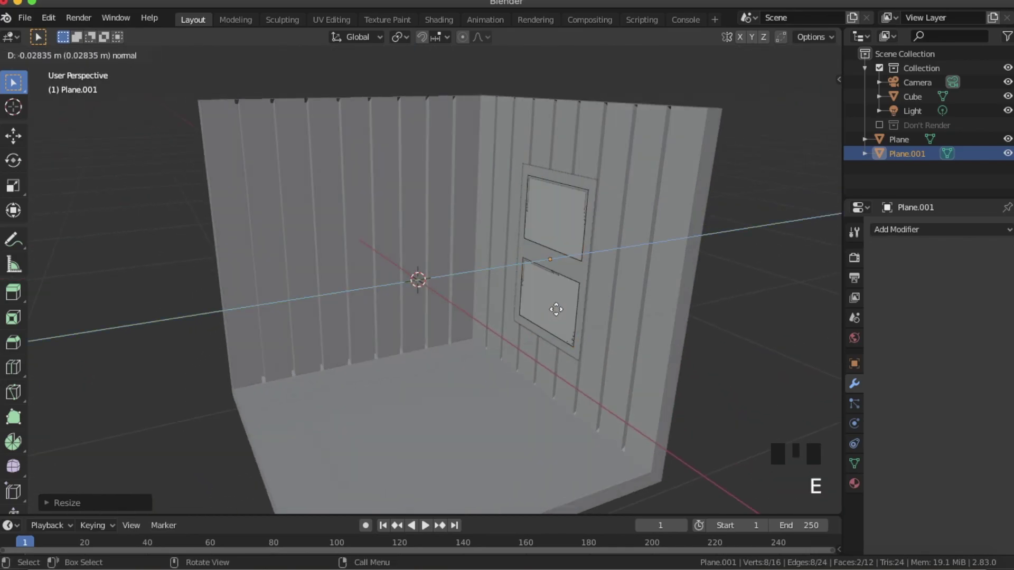
left_click(610, 307)
middle_click_drag(610, 307, 559, 285)
key("Tab")
- Extrude all faces of the window frame about 0.15 m toward the back wall, ending in Object Mode
left_click(611, 222)
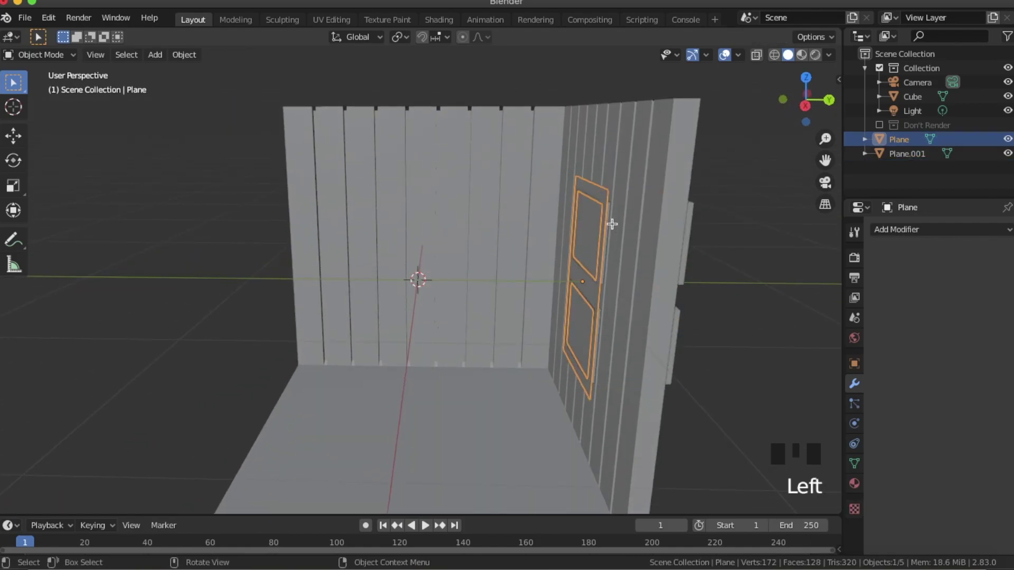
key("Tab")
key("a")
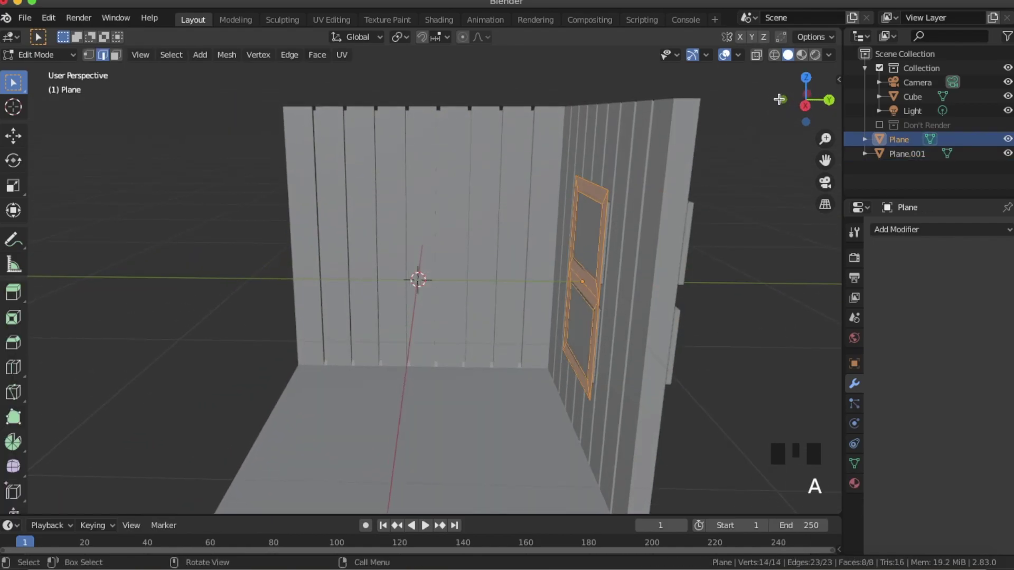
left_click(805, 78)
middle_click_drag(518, 136, 497, 255, "shift")
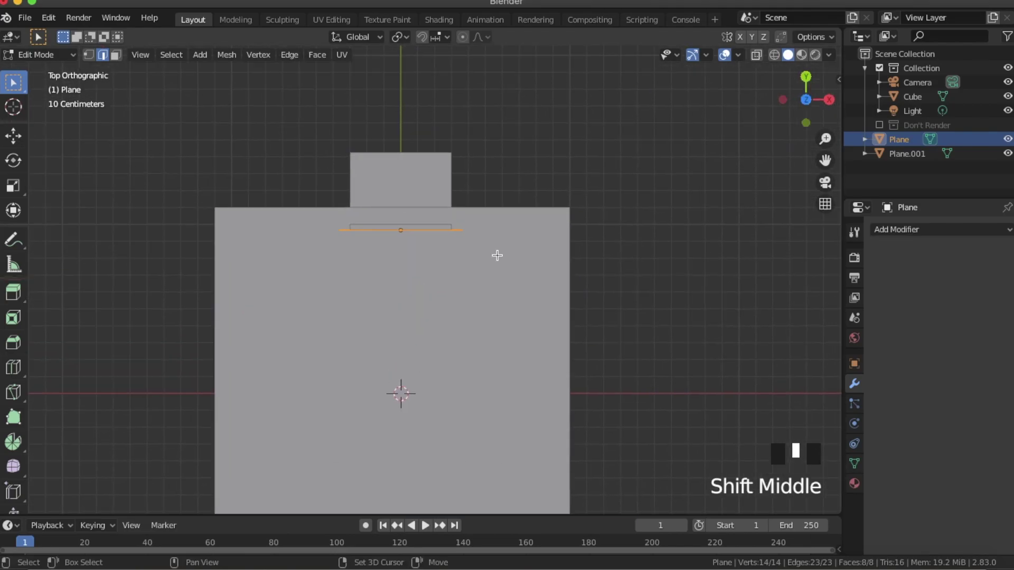
key("e")
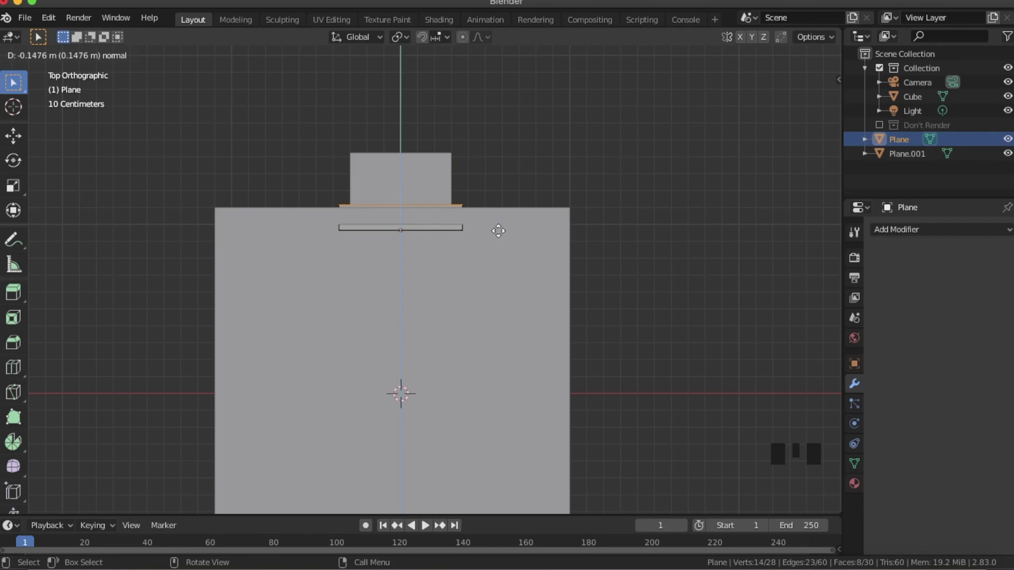
left_click(498, 231)
middle_click_drag(598, 382, 531, 233)
key("Tab")
- Select the extruded pane blocks and check the Bool Tool add-on in the preferences by searching for "boo"
left_click(539, 234)
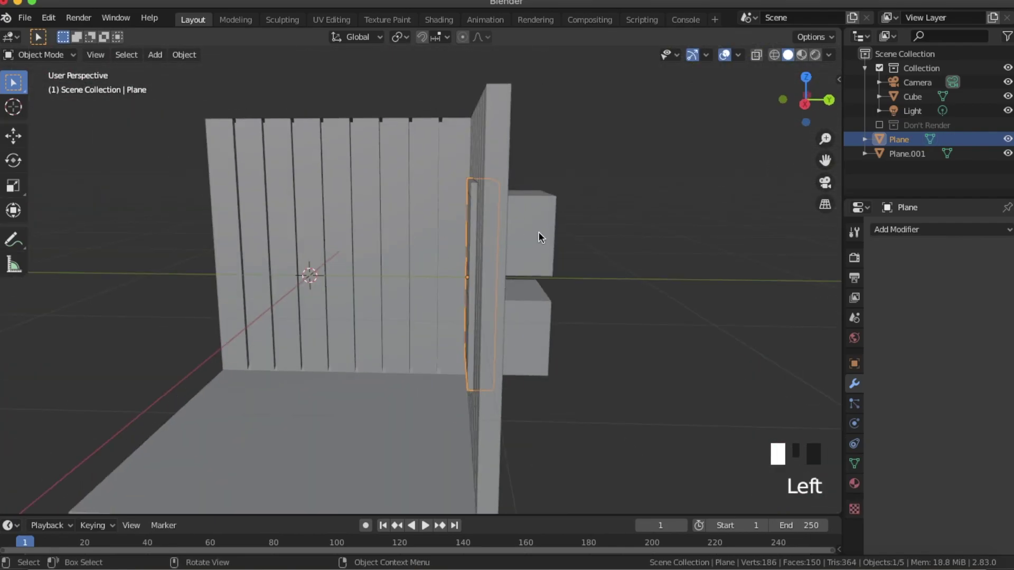
middle_click_drag(505, 306, 606, 301)
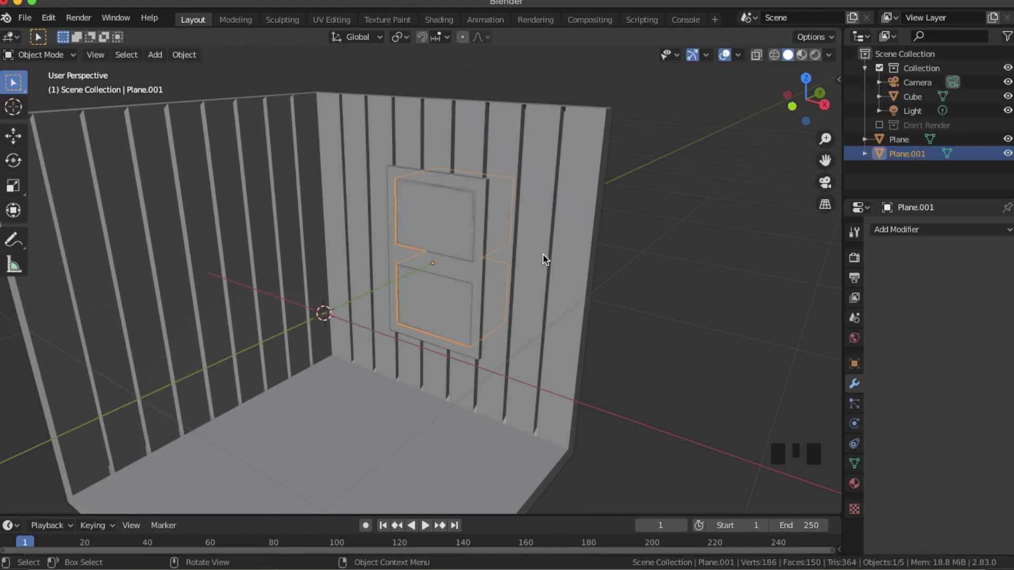
key("super+comma")
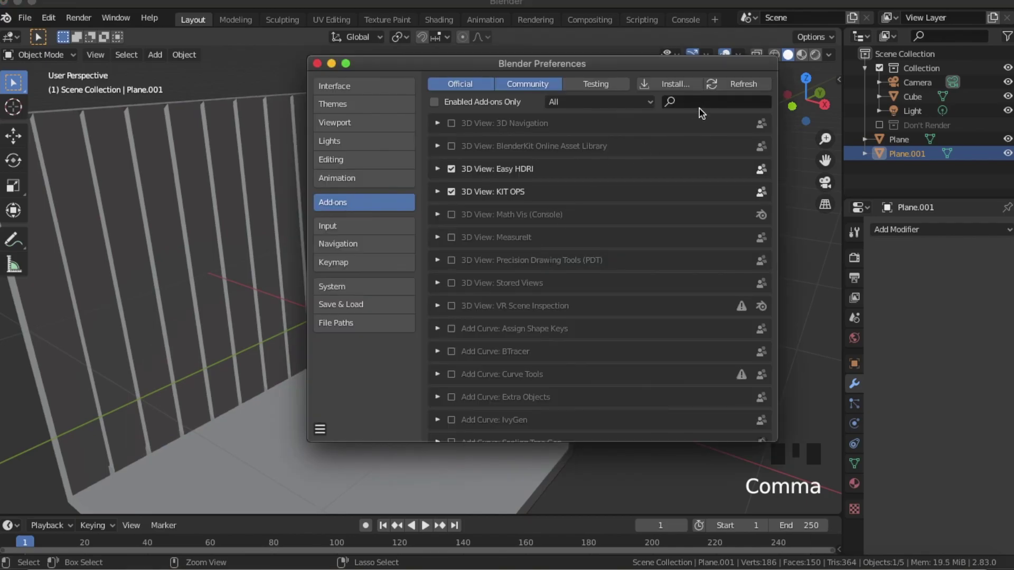
left_click(703, 102)
type("boo")
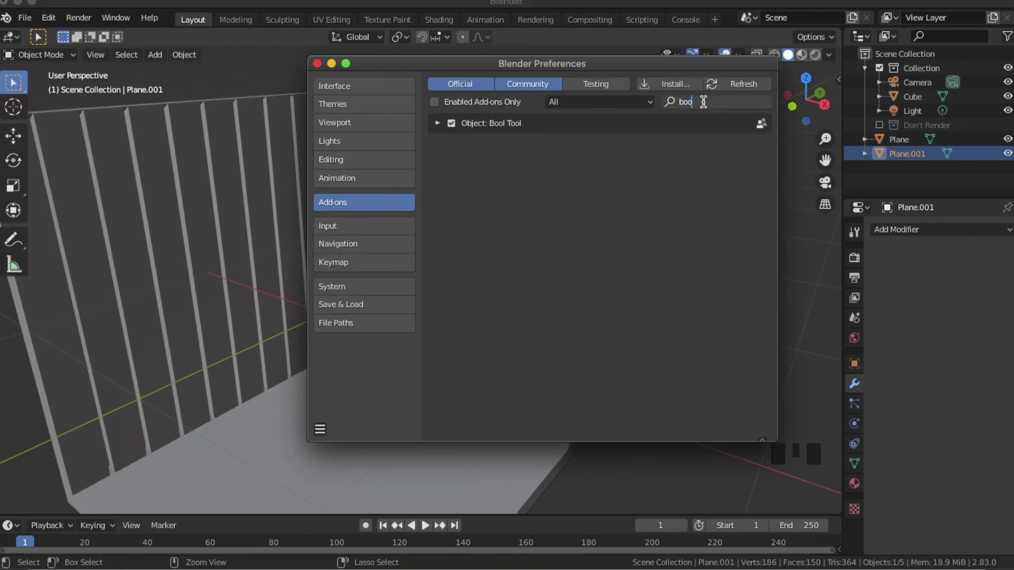
left_click(318, 63)
- Cut the pane blocks out of the room walls with a Bool Tool Brush Boolean Difference, keeping the room as the active object
middle_click_drag(483, 214, 538, 235)
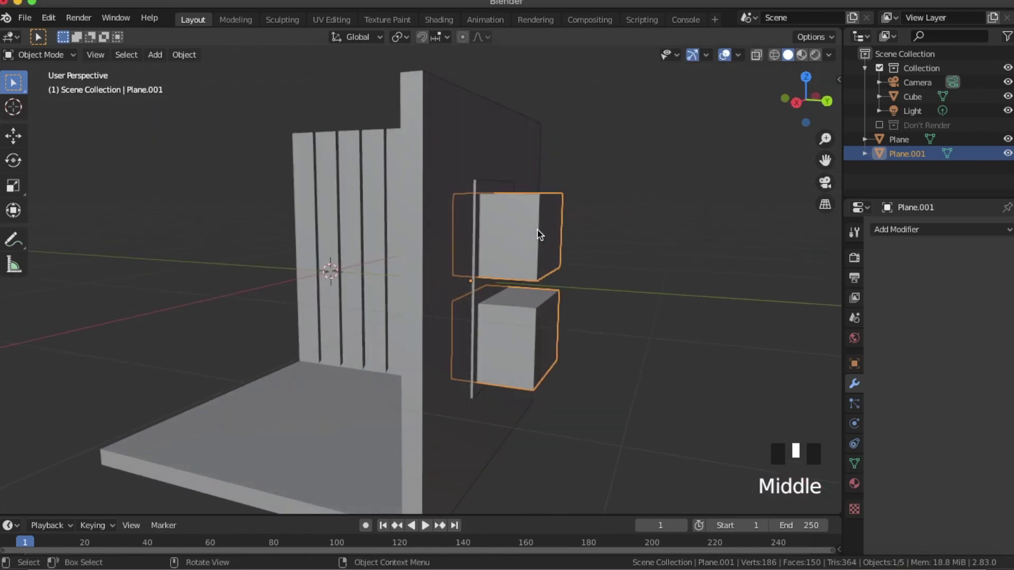
left_click(486, 134, "shift")
middle_click_drag(486, 134, 610, 162)
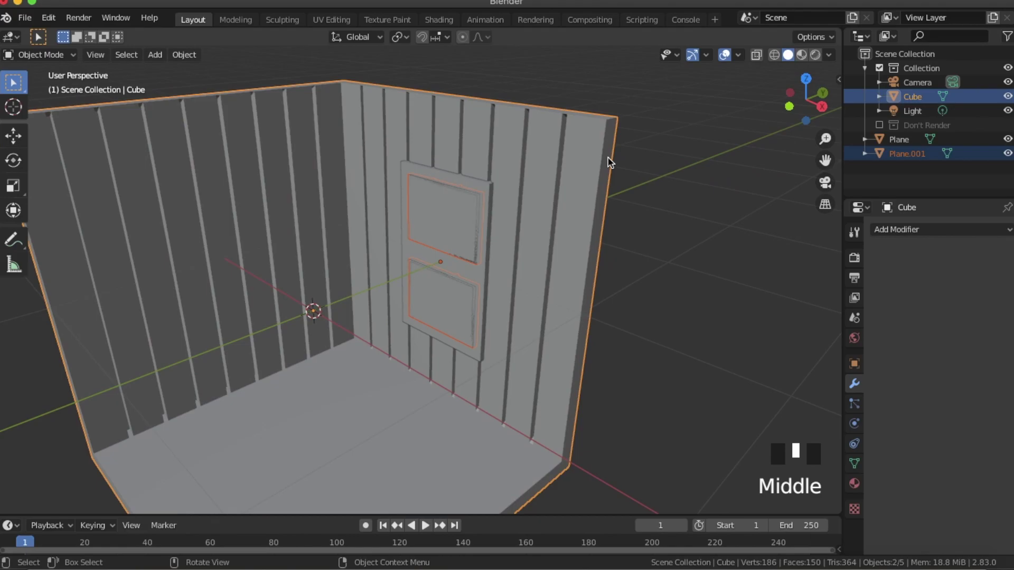
key("shift+ctrl+b")
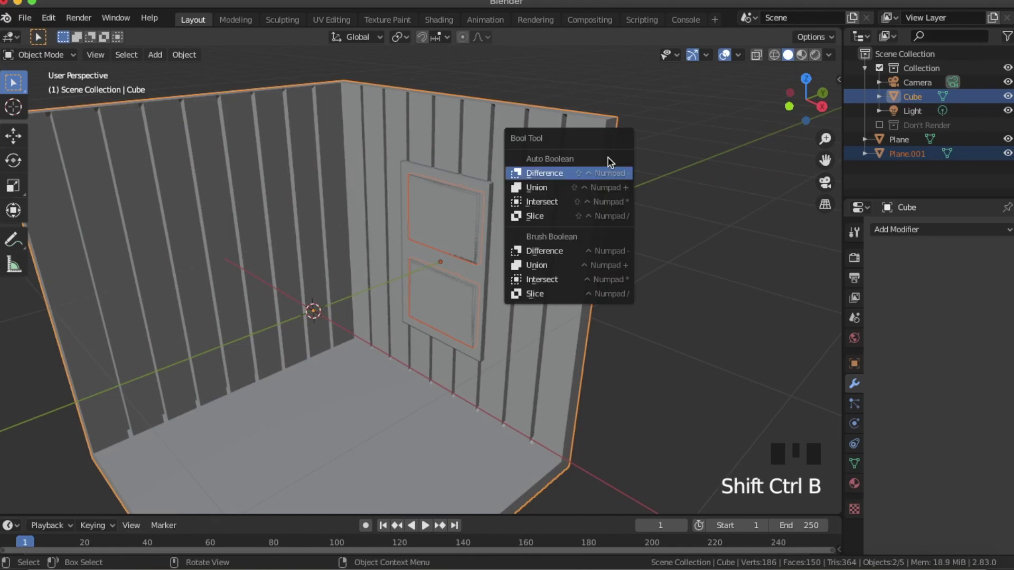
left_click(562, 252)
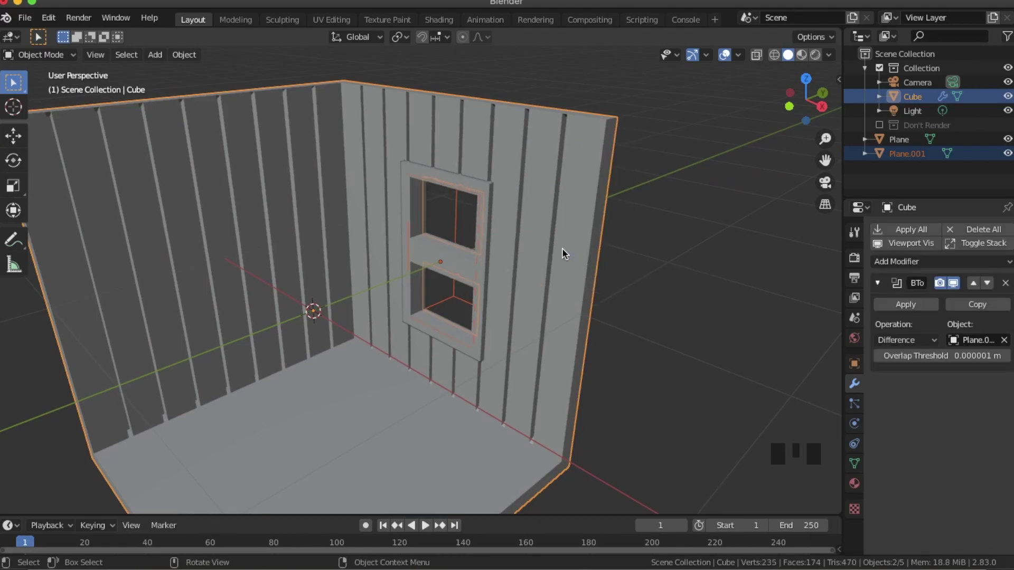
- Shift the window cutter blocks slightly along the Y axis toward the room's interior and clear the selection
mouse_move(617, 255)
middle_mouse_down()
mouse_move(587, 267)
mouse_move(693, 271)
mouse_move(507, 317)
middle_mouse_up()
left_click(549, 275)
key("g")
key("y")
left_click(552, 276)
scroll(694, 270, "up", 2)
scroll(481, 249, "up", 4)
middle_click_drag(448, 349, 396, 344)
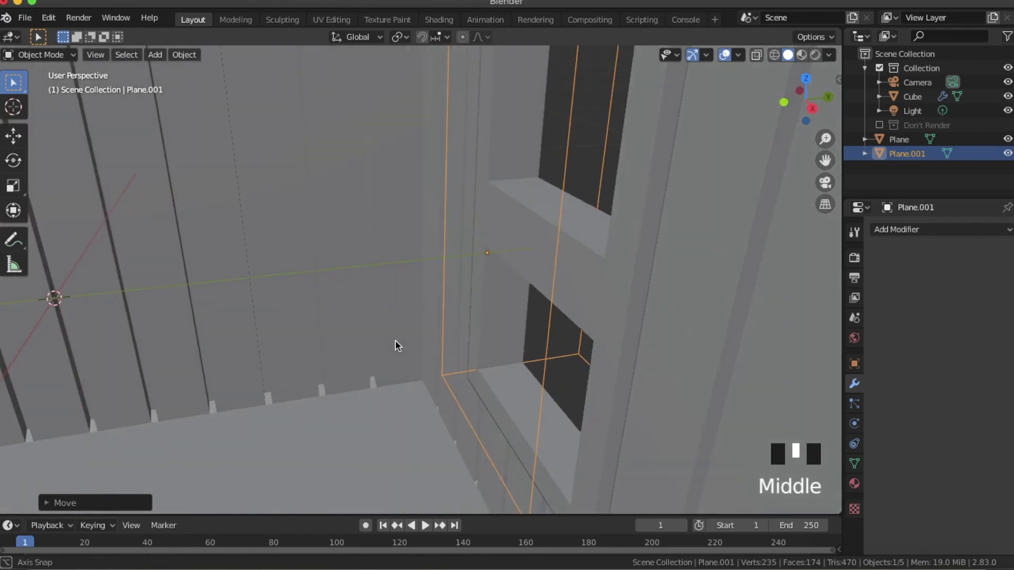
scroll(421, 343, "down", 5)
left_click(586, 340)
middle_click_drag(586, 340, 594, 361)
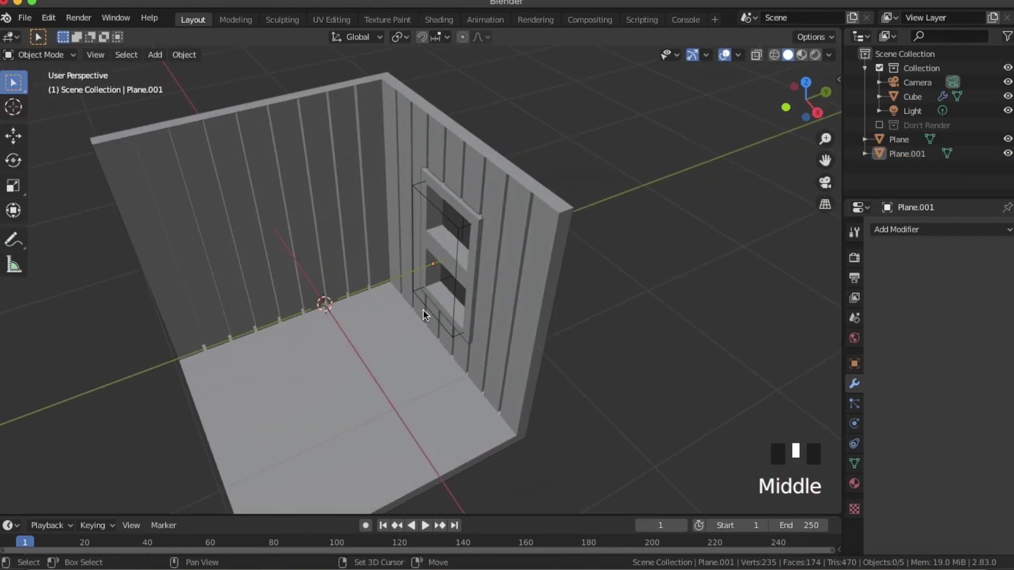
- Add a new plane mesh and raise it about 0.44 m along the Z axis
key("shift+a")
mouse_move(442, 278)
left_click(499, 277)
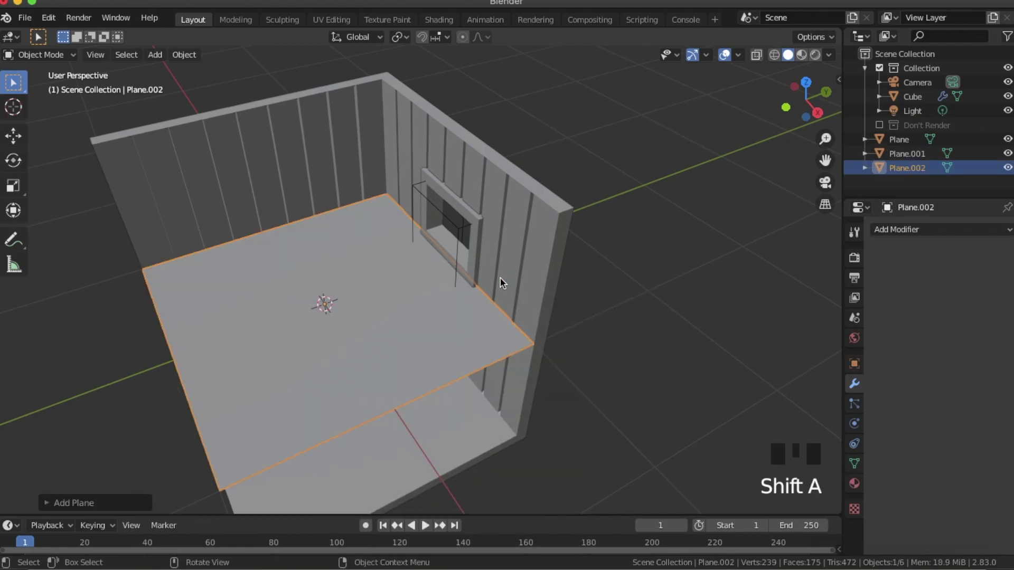
middle_click_drag(539, 305, 531, 267)
key("g")
key("z")
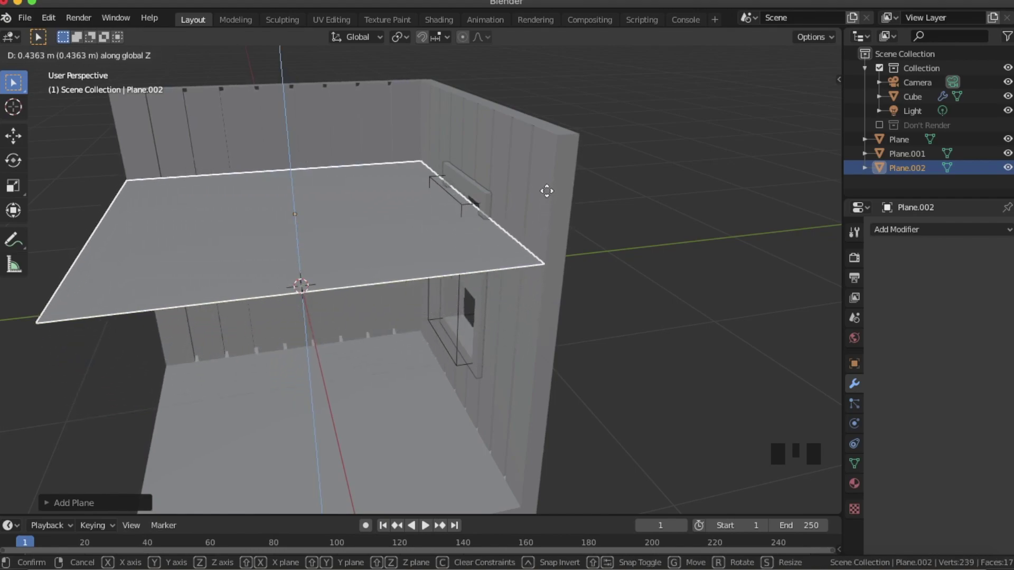
left_click(546, 190)
- Scale the new plane's edge at the window wall to about 0.27, matching the window opening's width
middle_click_drag(546, 190, 543, 293)
key("Tab")
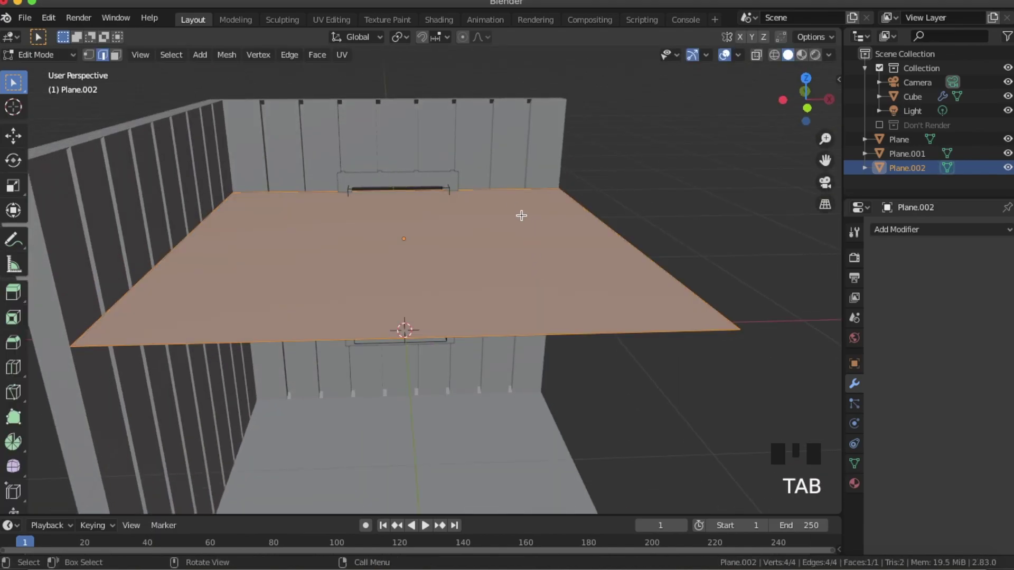
left_click(506, 189)
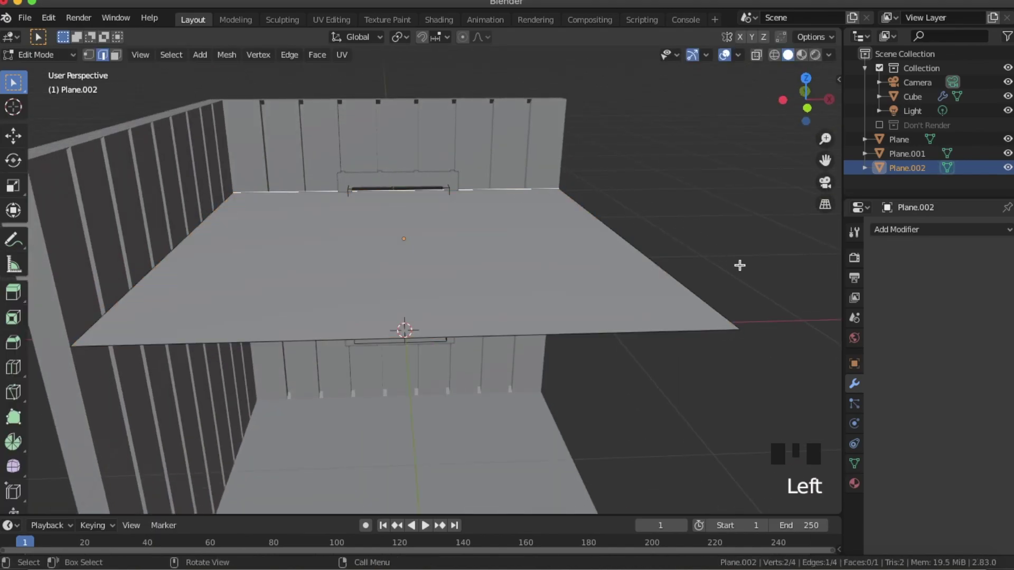
key("s")
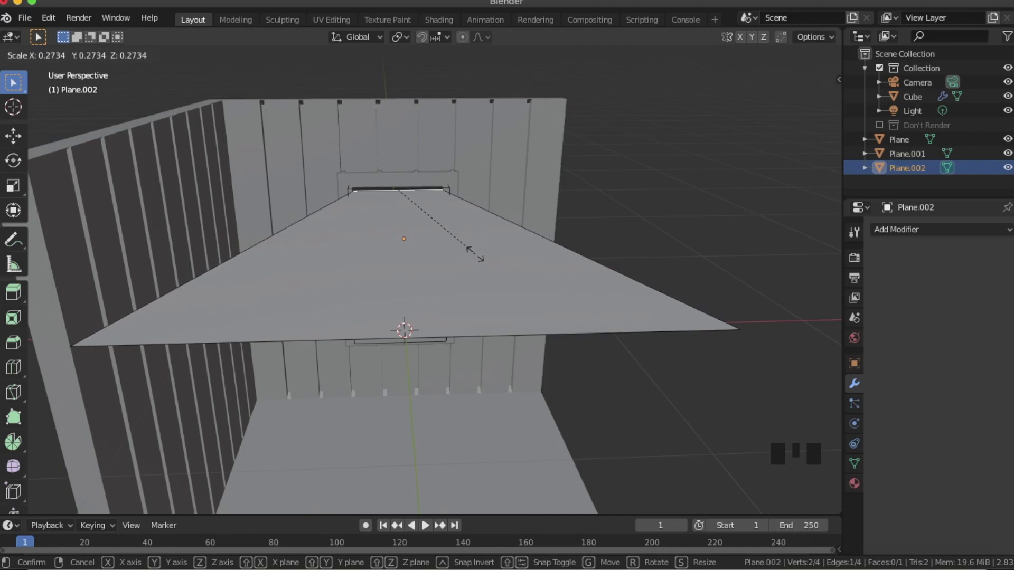
left_click(475, 254)
- Raise the plane's narrow edge slightly along the Z axis toward the top of the window frame
middle_click_drag(511, 283, 466, 269)
key("g")
key("z")
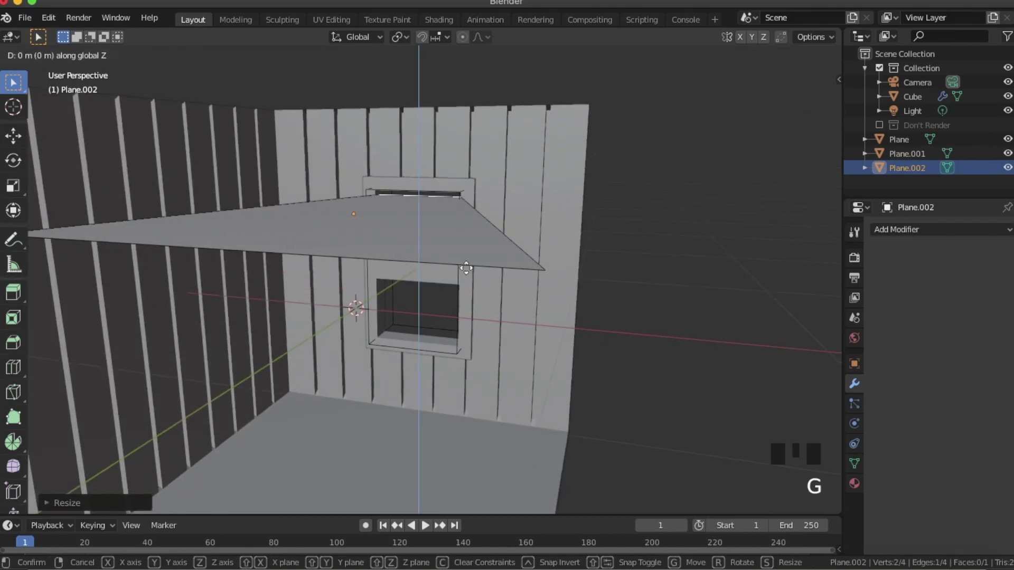
left_click(465, 263)
- Lower the plane's wide edge along the Z axis and pull it about 0.5 m toward the window in the right side view
scroll(516, 294, "down", 3)
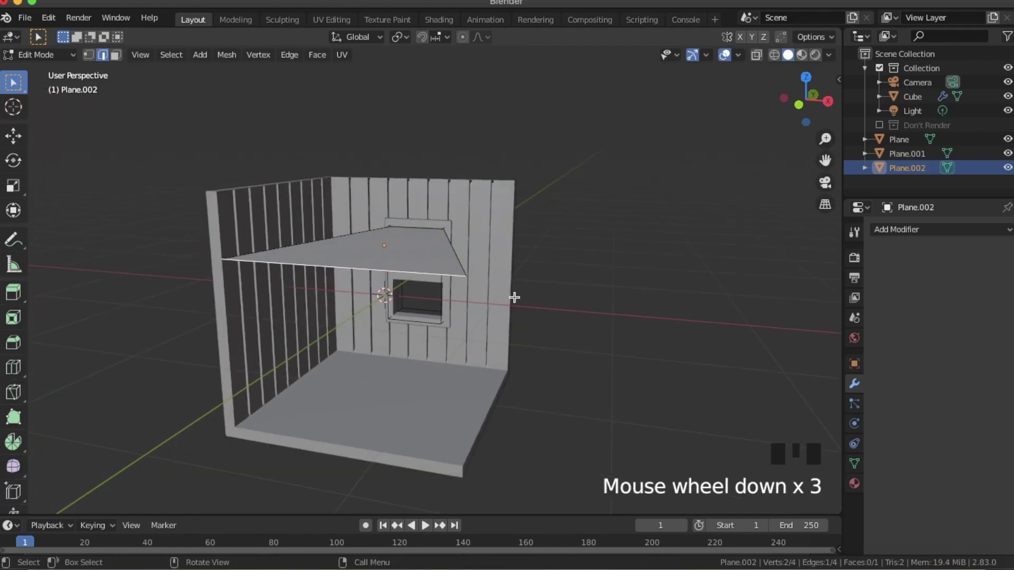
middle_click_drag(516, 294, 430, 301)
scroll(430, 305, "up", 1)
key("g")
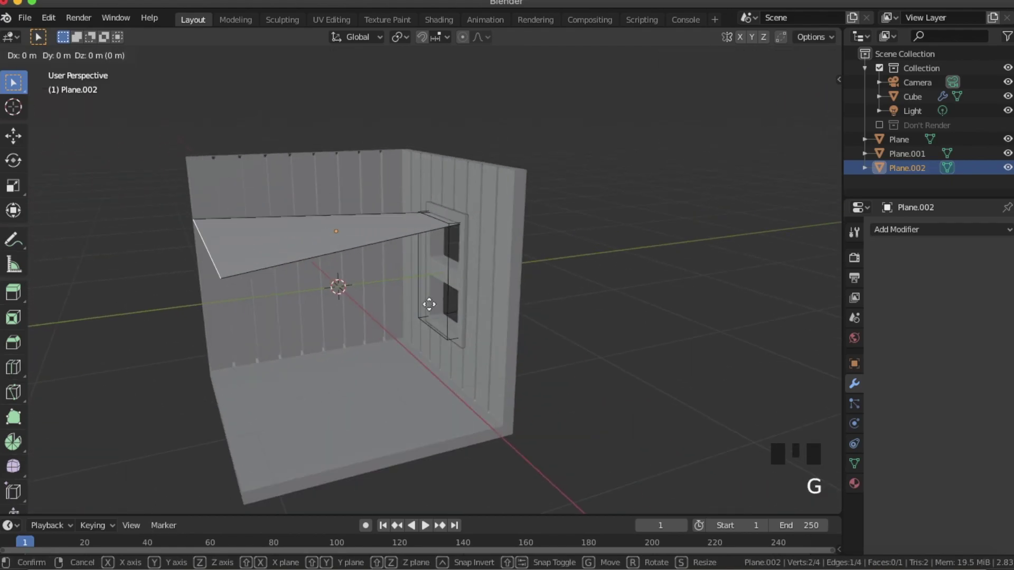
key("z")
left_click(430, 338)
key("KP_3")
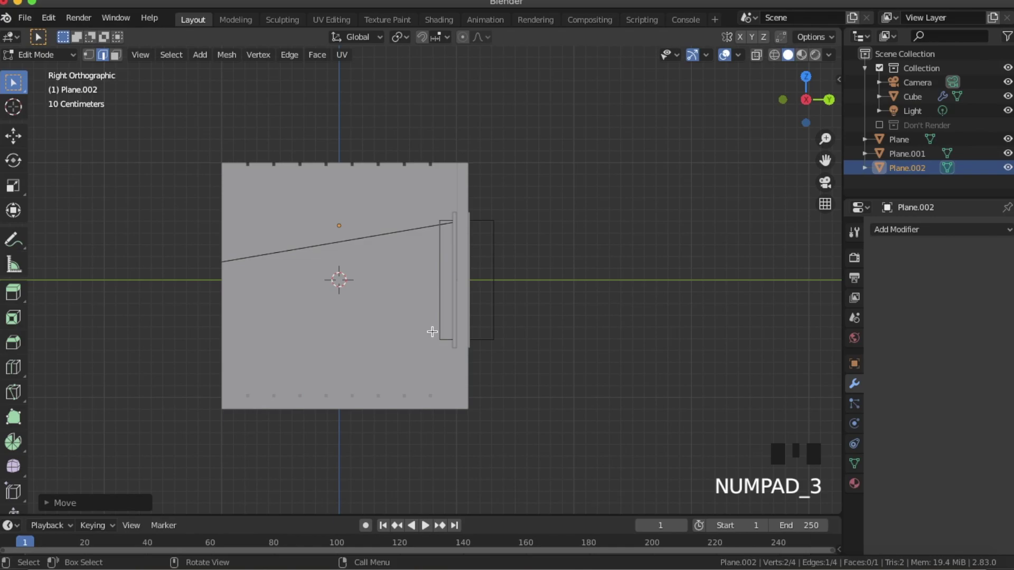
key("g")
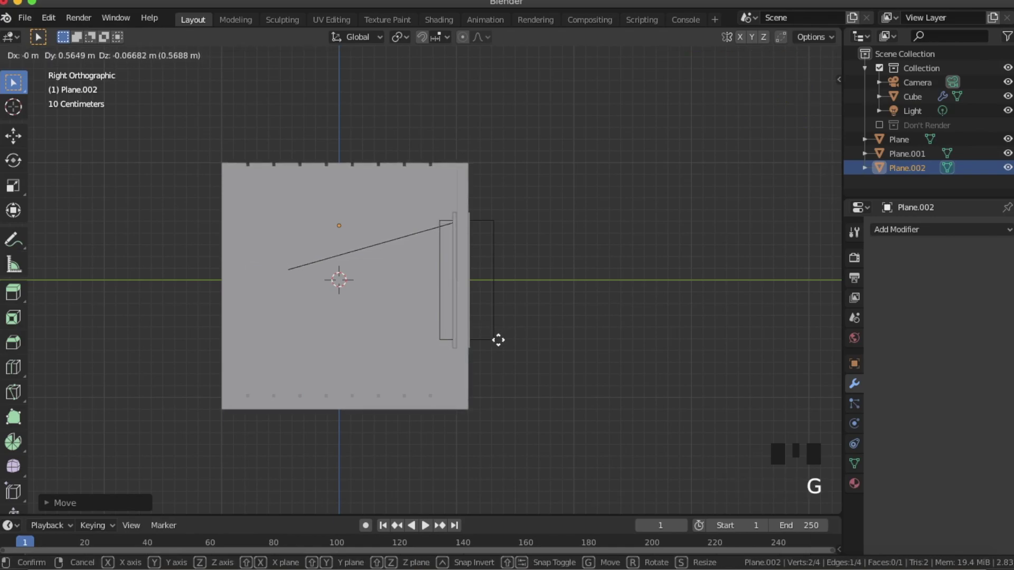
left_click(489, 347)
- Scale down the plane's wide edge to soften the taper, and return to Object Mode
middle_click_drag(489, 346, 641, 385)
key("s")
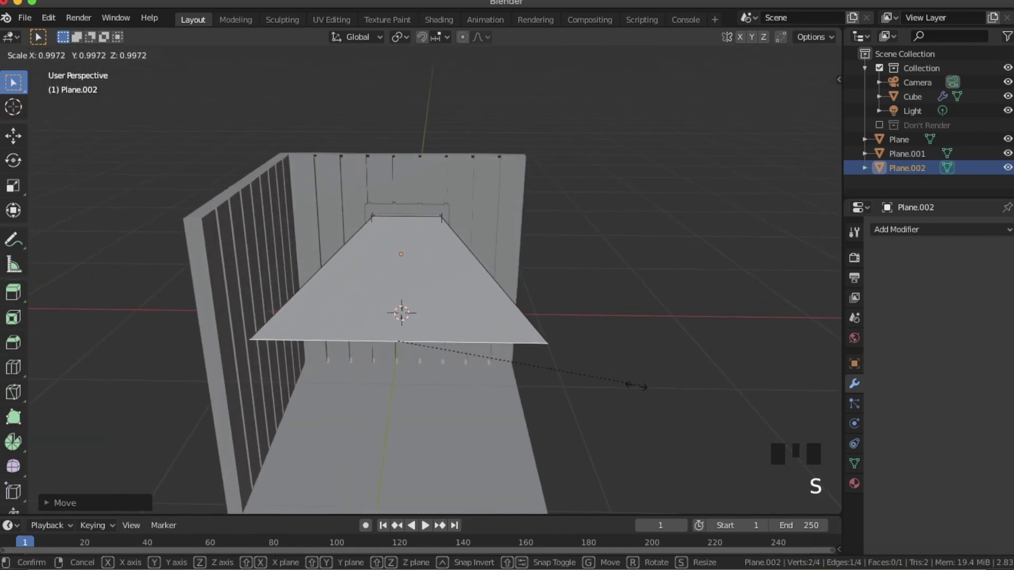
left_click(554, 366)
middle_click_drag(555, 367, 507, 309)
key("Tab")
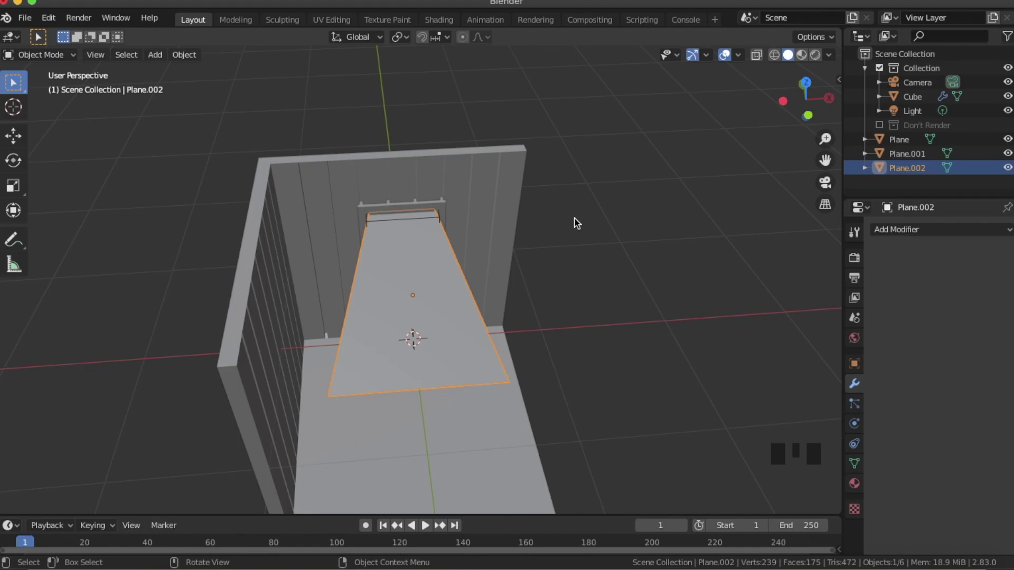
- Delete the existing light object above the room from the scene
middle_click_drag(491, 299, 341, 248)
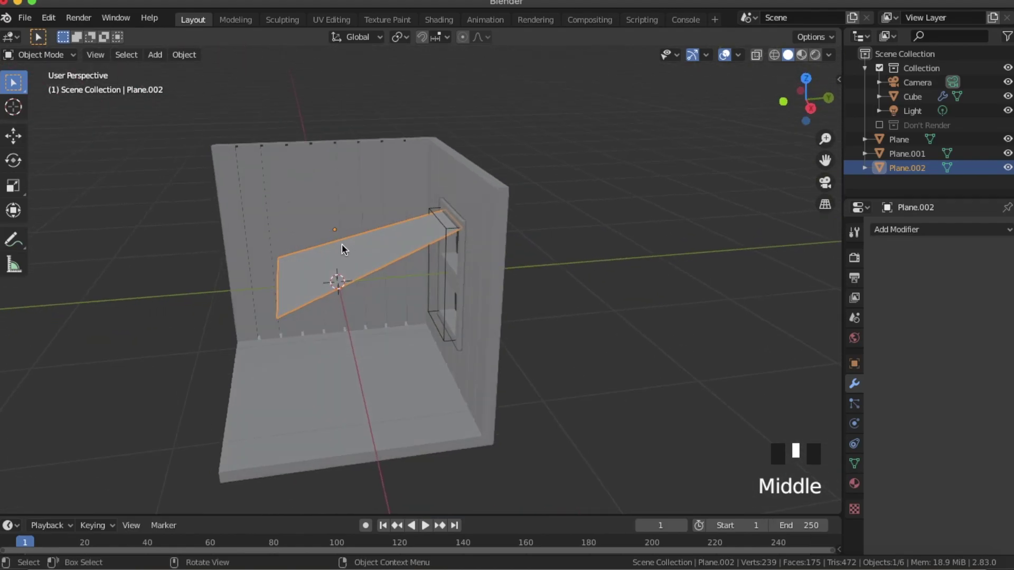
scroll(413, 264, "down", 2)
scroll(508, 237, "down", 1)
scroll(579, 131, "down", 5)
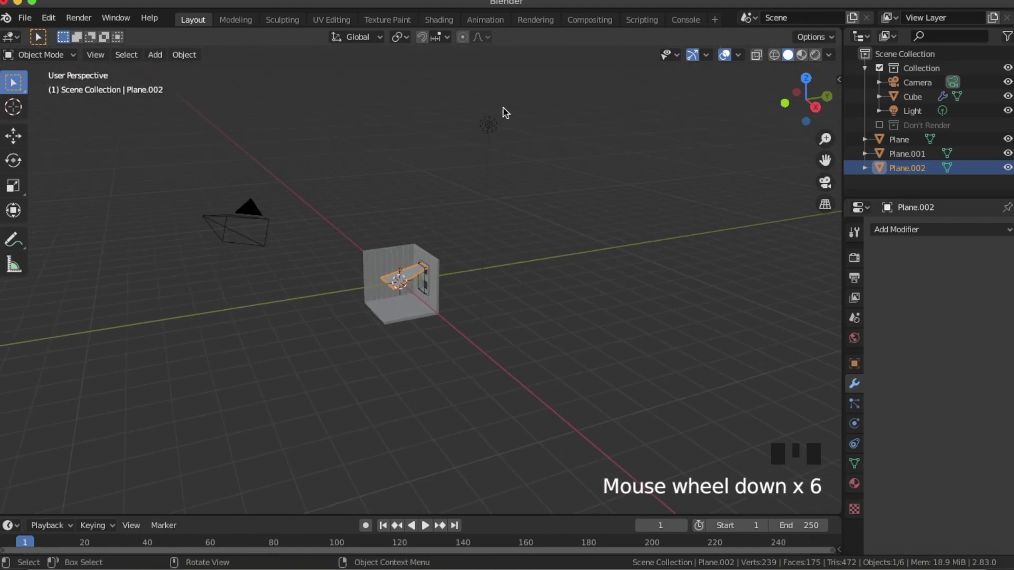
left_click(489, 127)
key("x")
left_click(483, 138)
- Add an area light and raise it along the Z axis to about 1.49 m, above the room
key("shift+a")
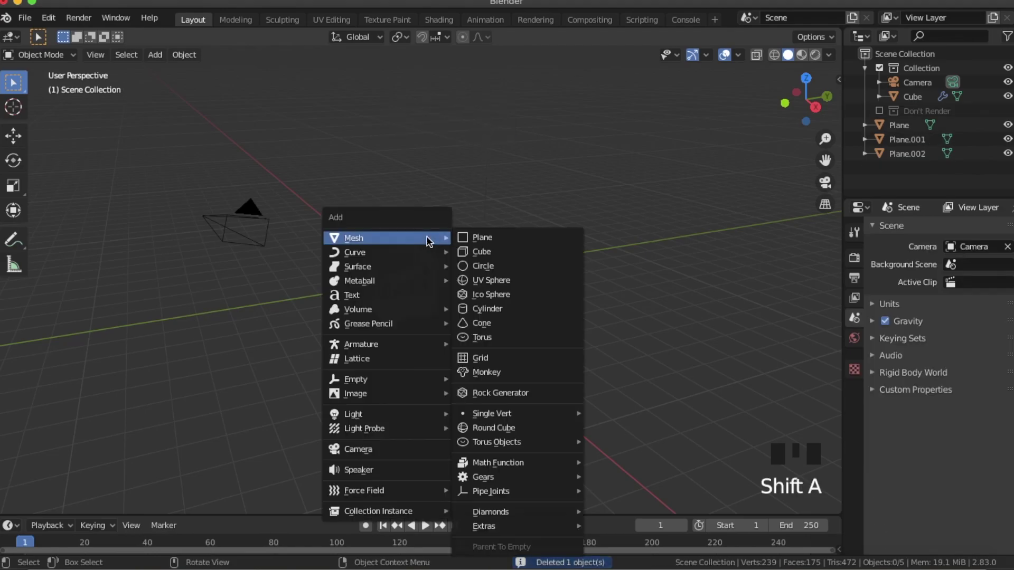
mouse_move(410, 416)
left_click(497, 460)
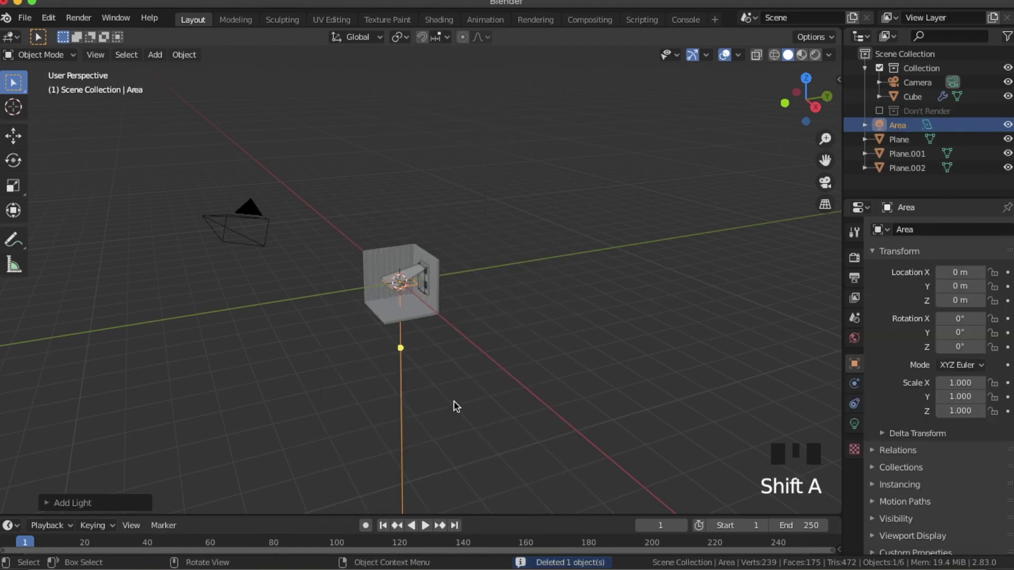
scroll(428, 381, "up", 7)
key("g")
key("z")
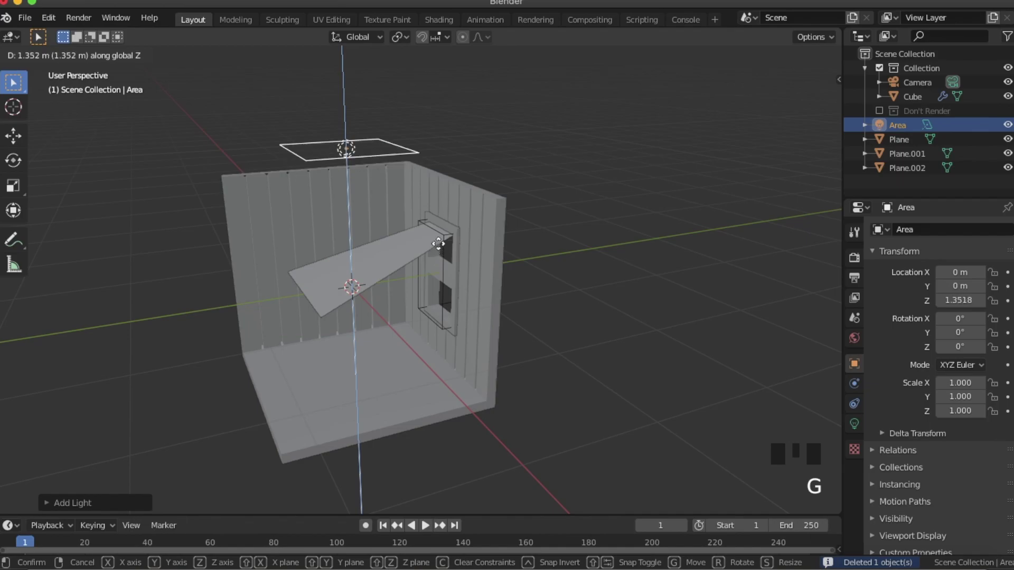
left_click(408, 213)
- Scale the area light to about 2.655 so it covers the room, and set its power to 200 W
key("s")
left_click(554, 262)
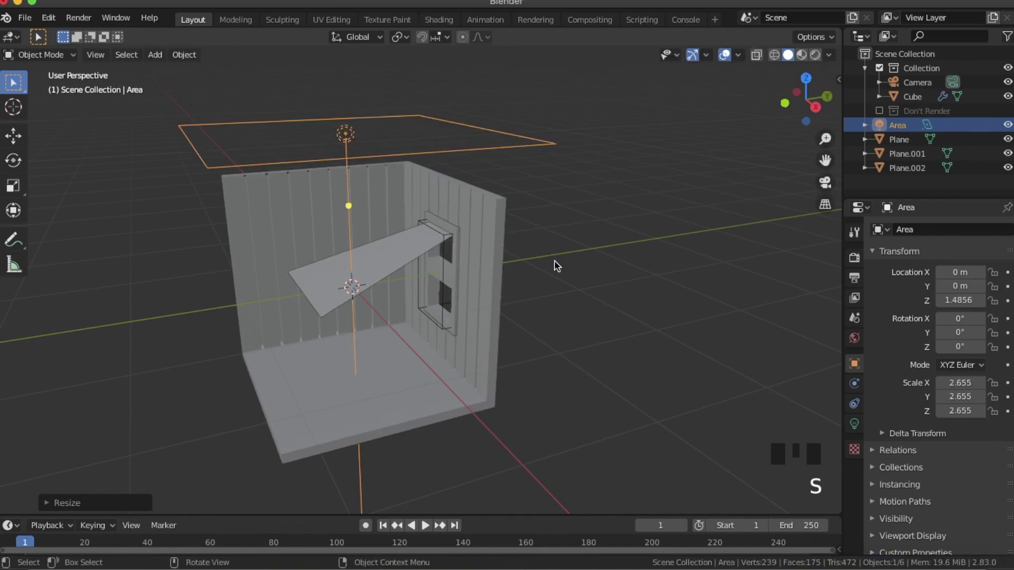
left_click(854, 423)
left_click(967, 323)
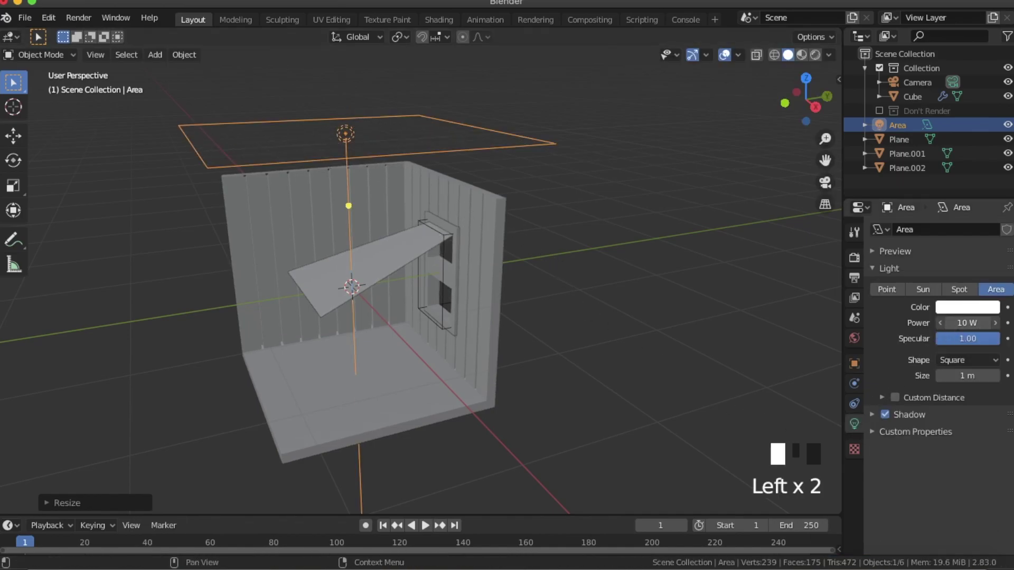
type("0")
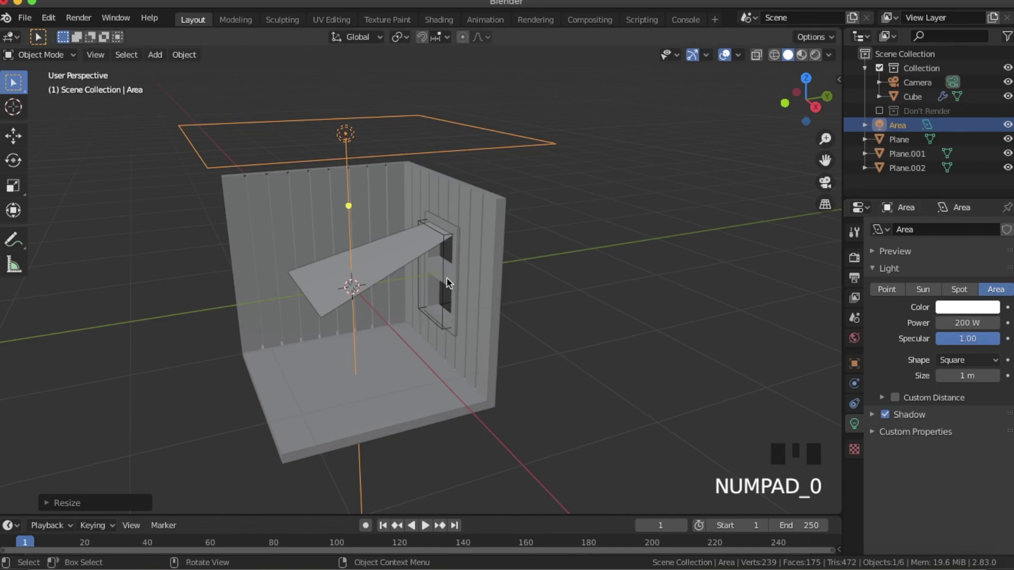
- Switch to the Shading workspace and display the room with rendered viewport shading
scroll(472, 268, "down", 3)
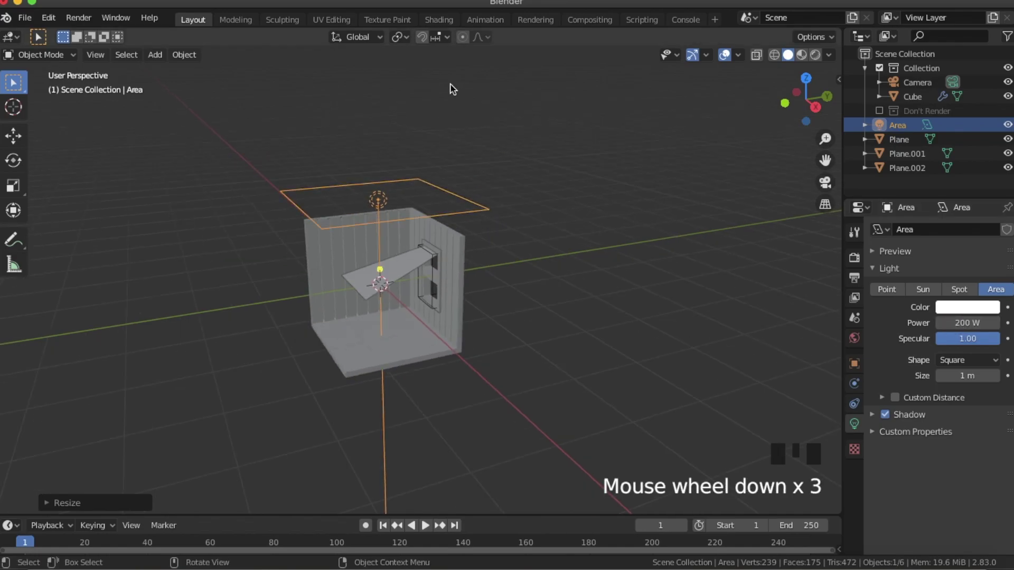
left_click(439, 20)
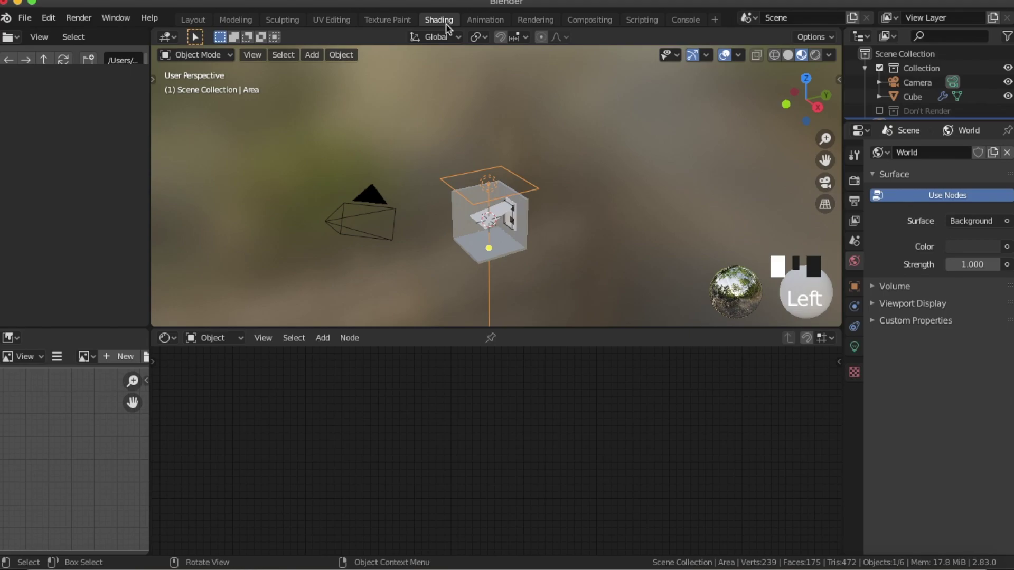
mouse_move(600, 199)
middle_mouse_down()
mouse_move(581, 221)
mouse_move(615, 235)
mouse_move(572, 233)
middle_mouse_up()
left_click(815, 55)
scroll(586, 240, "up", 2)
scroll(695, 109, "up", 3)
middle_click_drag(694, 108, 756, 70)
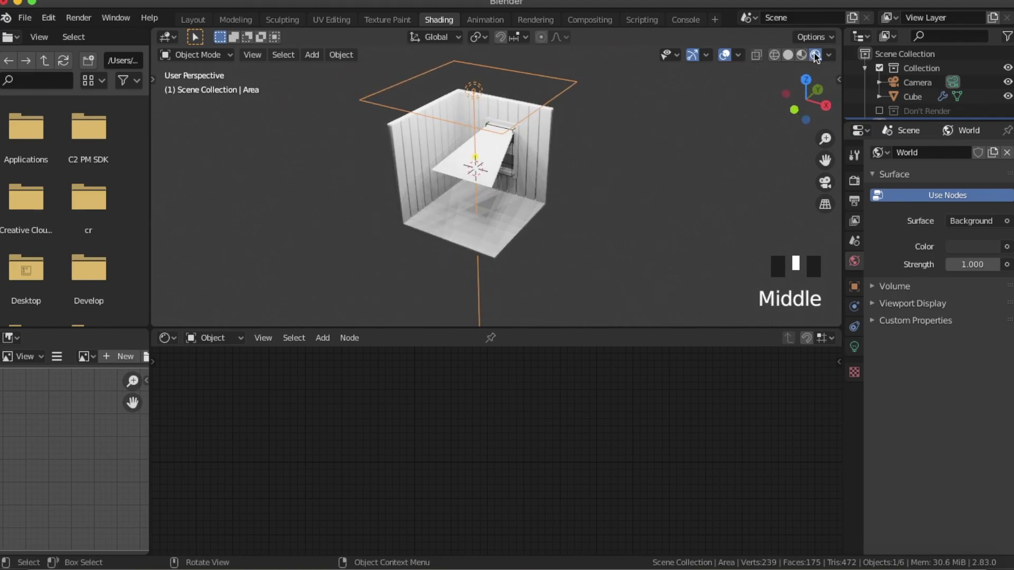
middle_click_drag(739, 159, 555, 213)
scroll(555, 213, "up", 3)
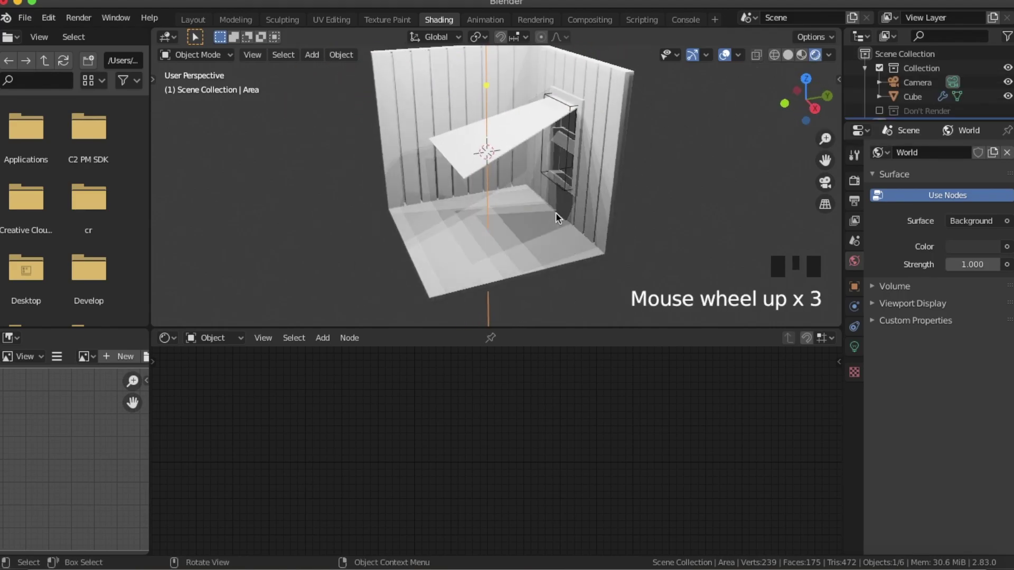
- Hide the tapered plane so the room and window can be shaded unobstructed
scroll(553, 142, "down", 1)
left_click(525, 129)
middle_click_drag(526, 129, 540, 220)
left_click(539, 220)
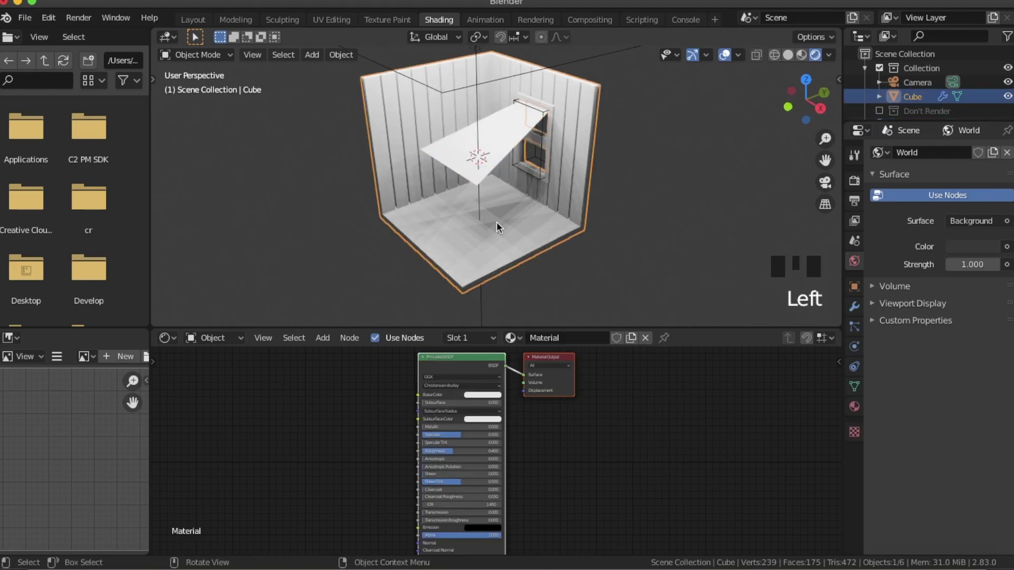
left_click(502, 137)
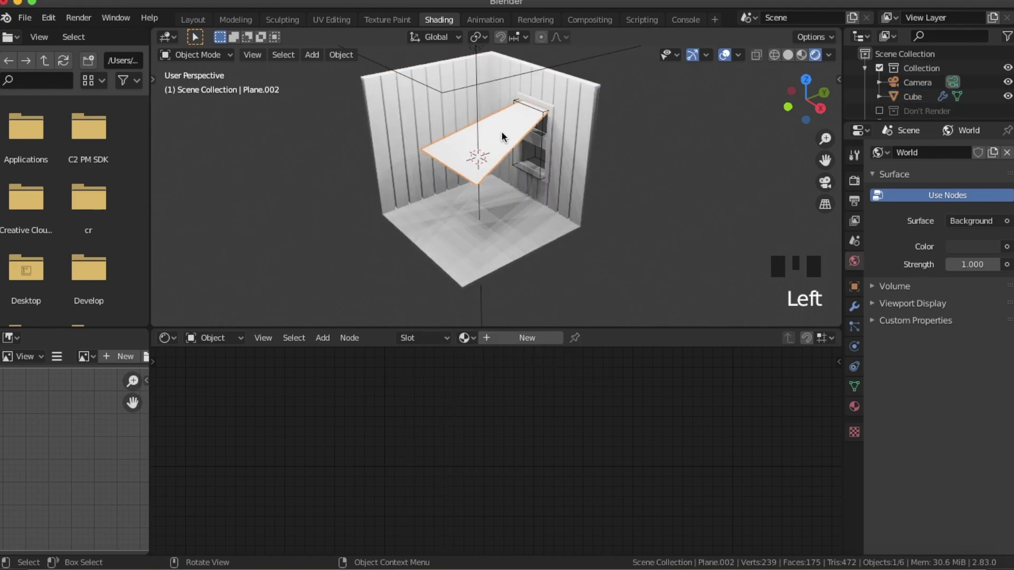
key("h")
- Rename the room's material to Room and set its base color to light green with hue 0.371, saturation 0.418 and value 0.906
left_click(531, 234)
scroll(472, 438, "up", 3)
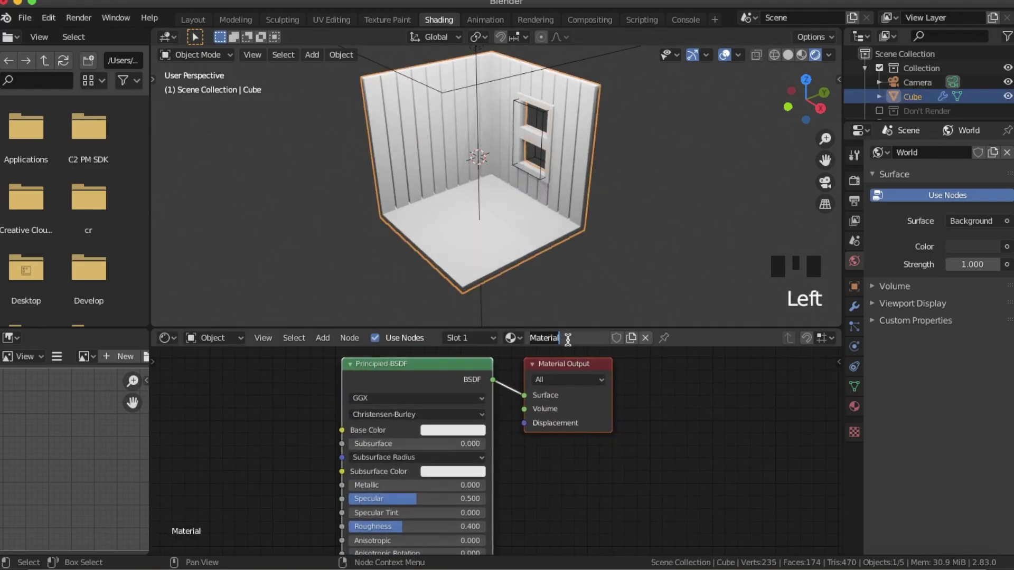
type("om")
key("Return")
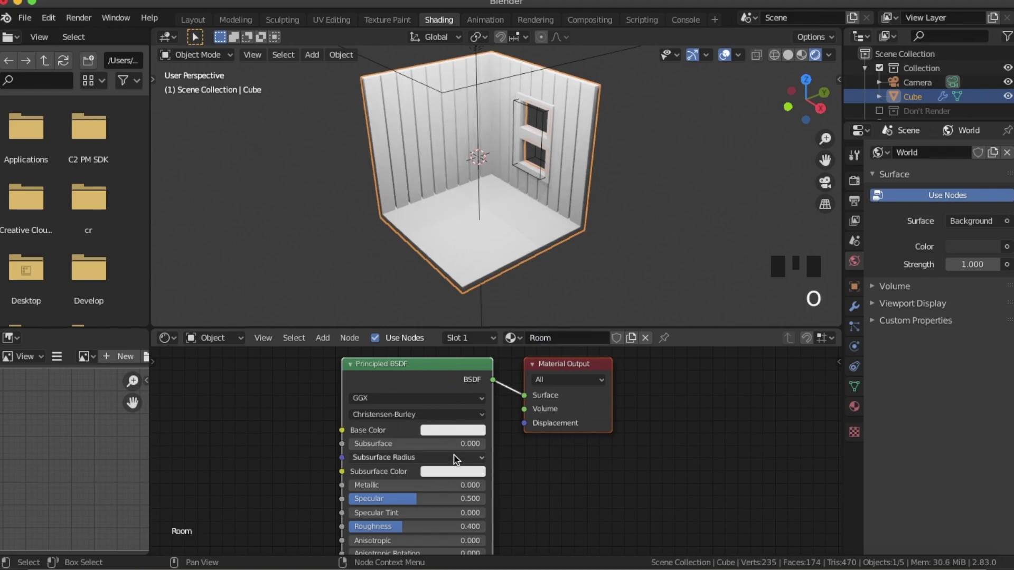
left_click(458, 430)
left_click_drag(474, 284, 458, 282)
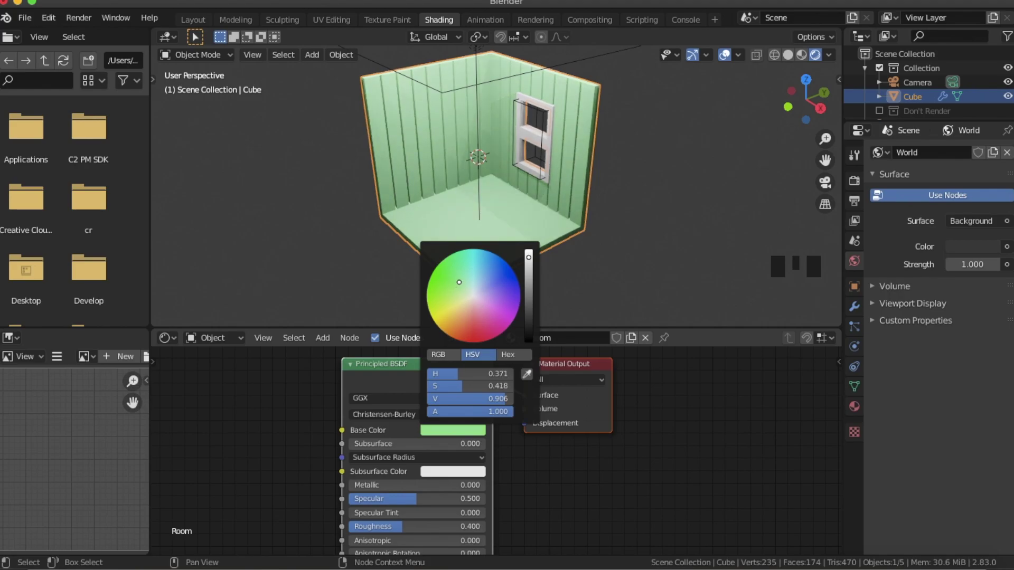
- Create a material named Window for the window frame and set its base color to light blue
left_click(530, 146)
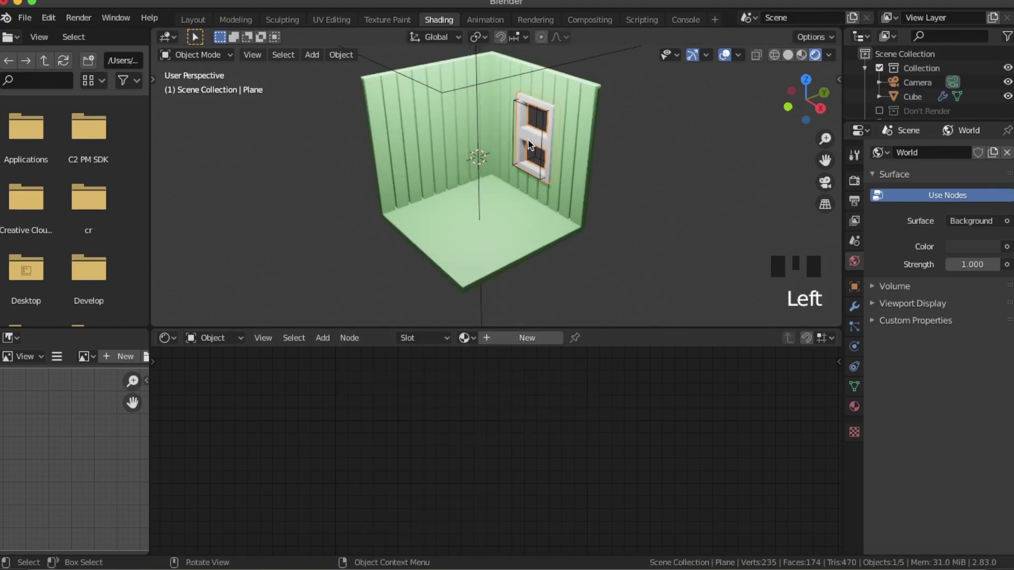
left_click(536, 341)
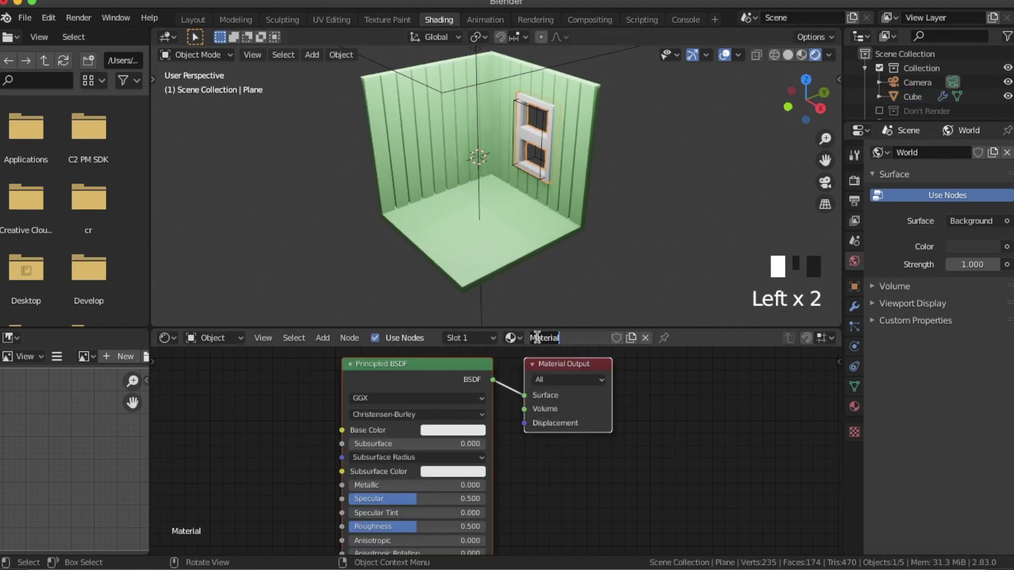
type("Window")
left_click(539, 341)
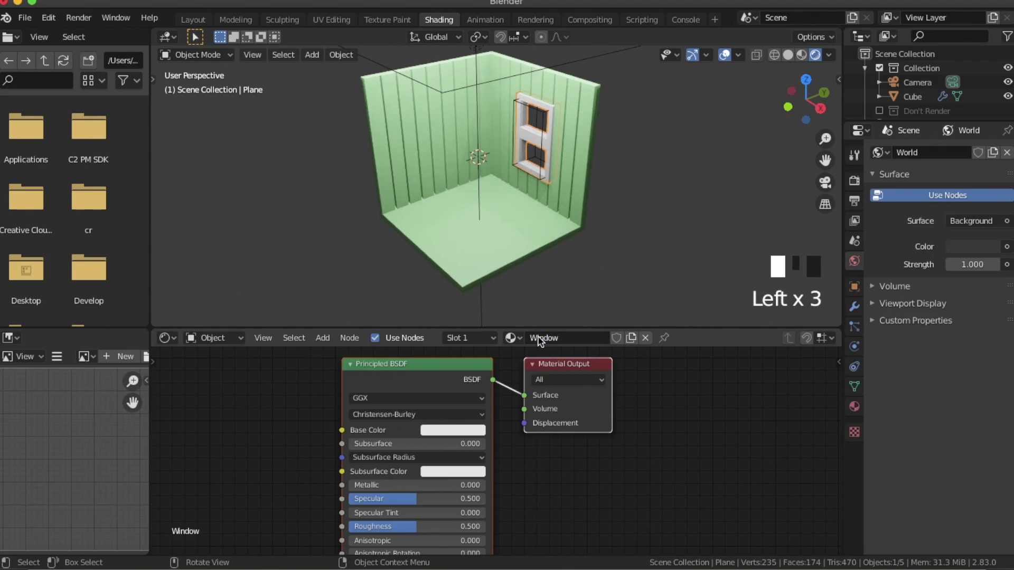
left_click(474, 432)
left_click(485, 285)
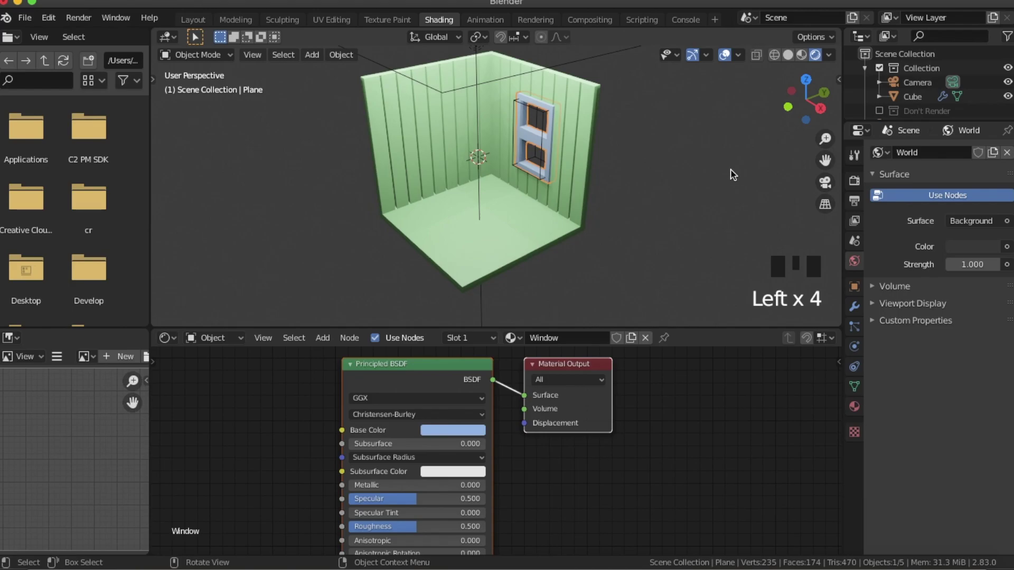
- Unhide the tapered plane and give it a new material named Light Ray
key("alt+h")
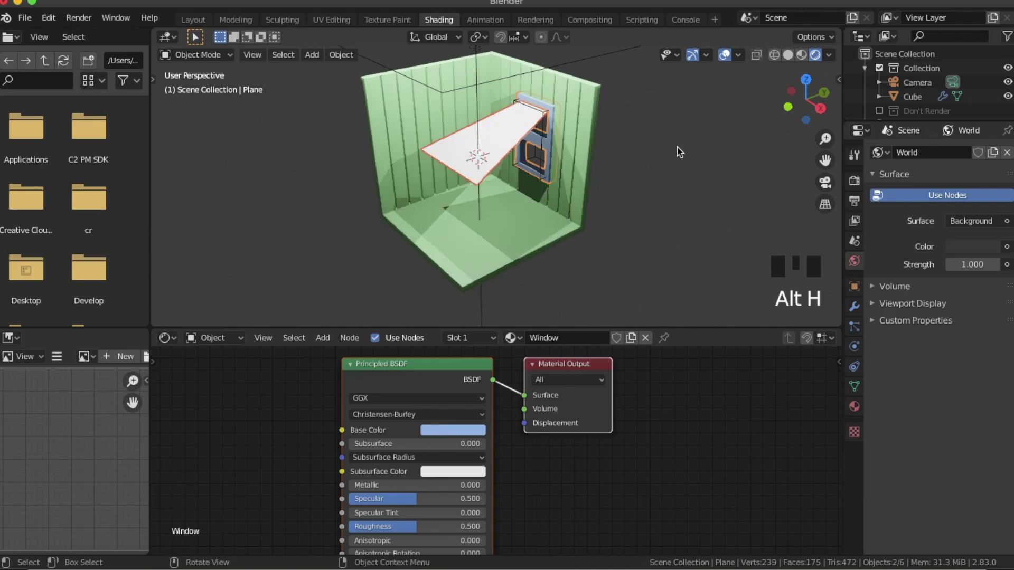
left_click(489, 135)
left_click(512, 338)
left_click(566, 336)
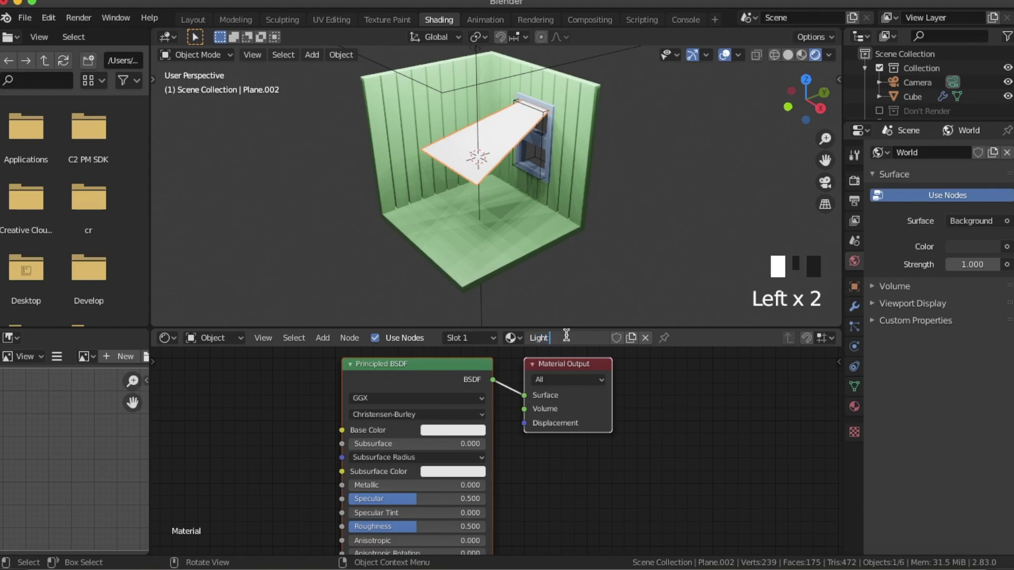
left_click(581, 459)
- Delete the Light Ray material's Principled BSDF node and add a Gradient Texture node ahead of the Material Output
scroll(468, 438, "up", 1)
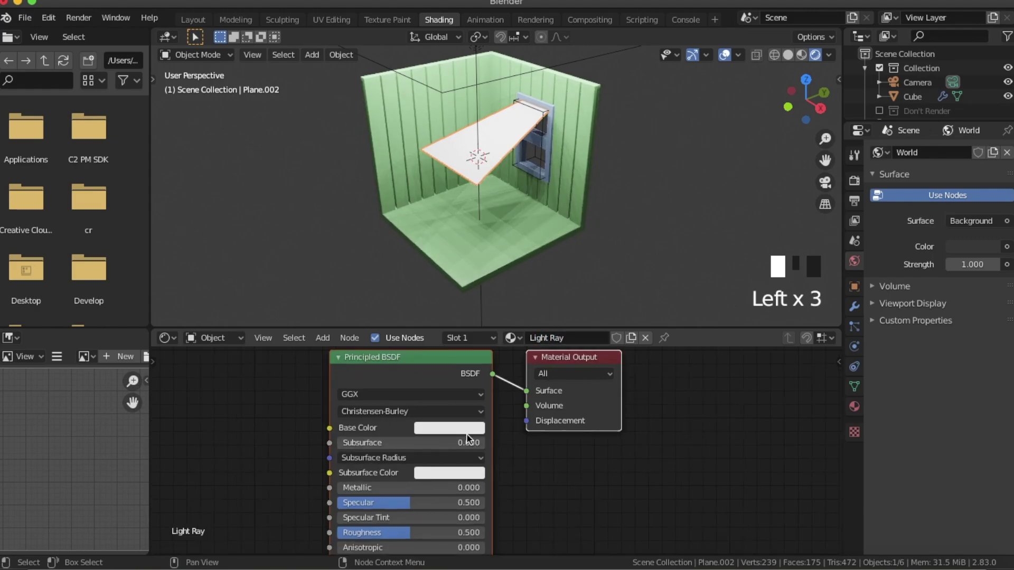
key("x")
middle_click_drag(432, 381, 502, 470)
key("shift+a")
left_click(317, 390)
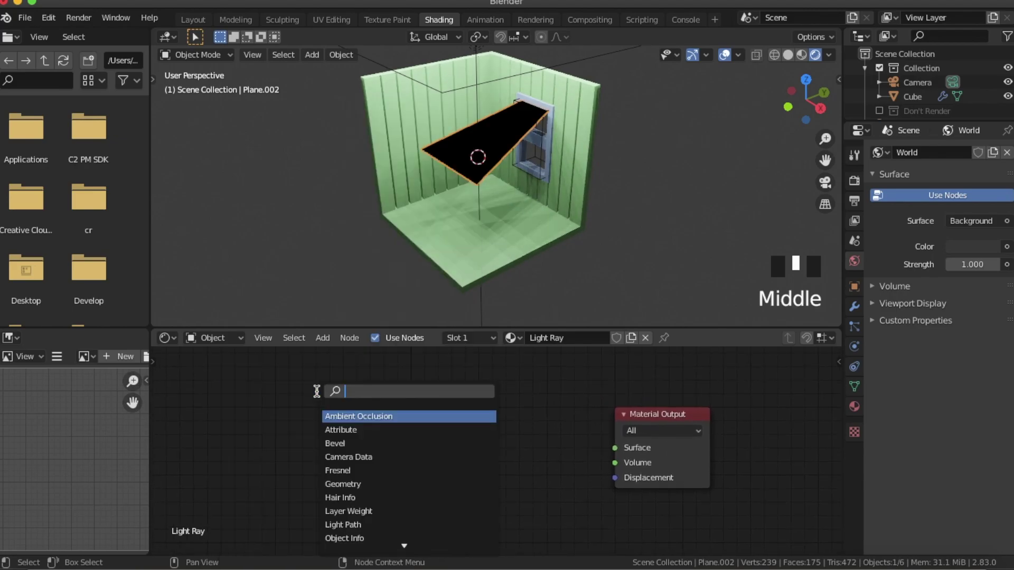
type("gra")
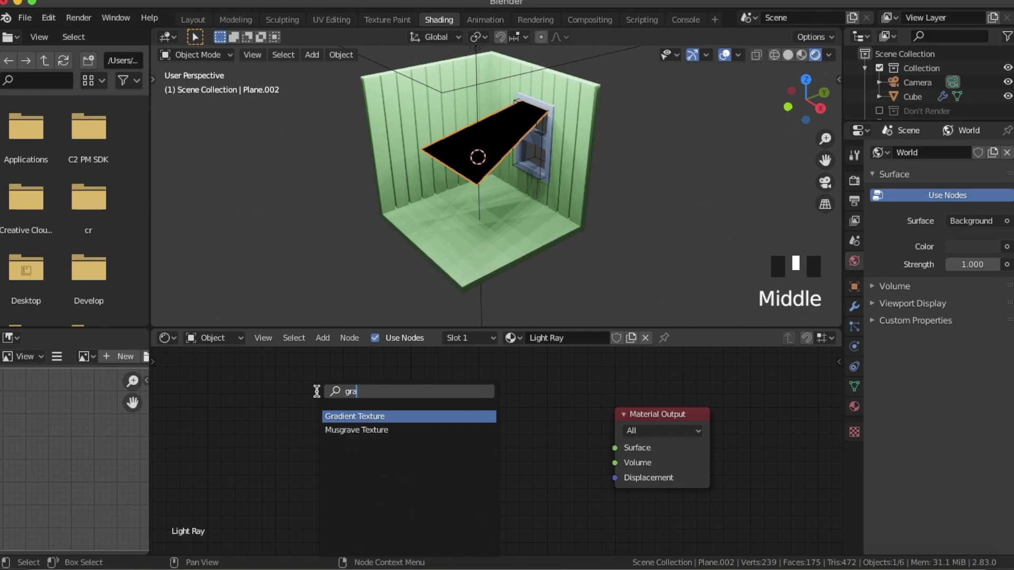
key("Return")
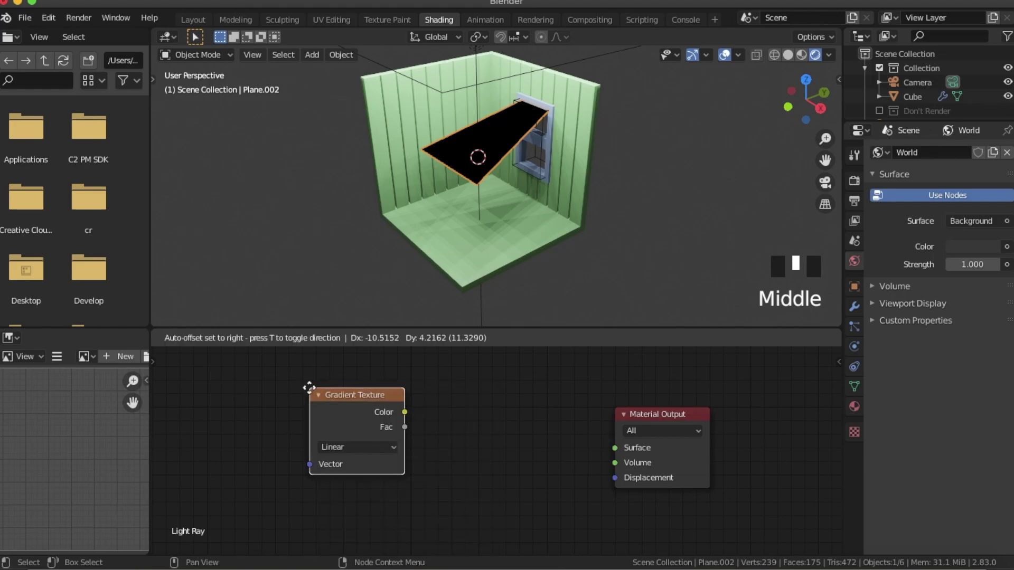
left_click(309, 388)
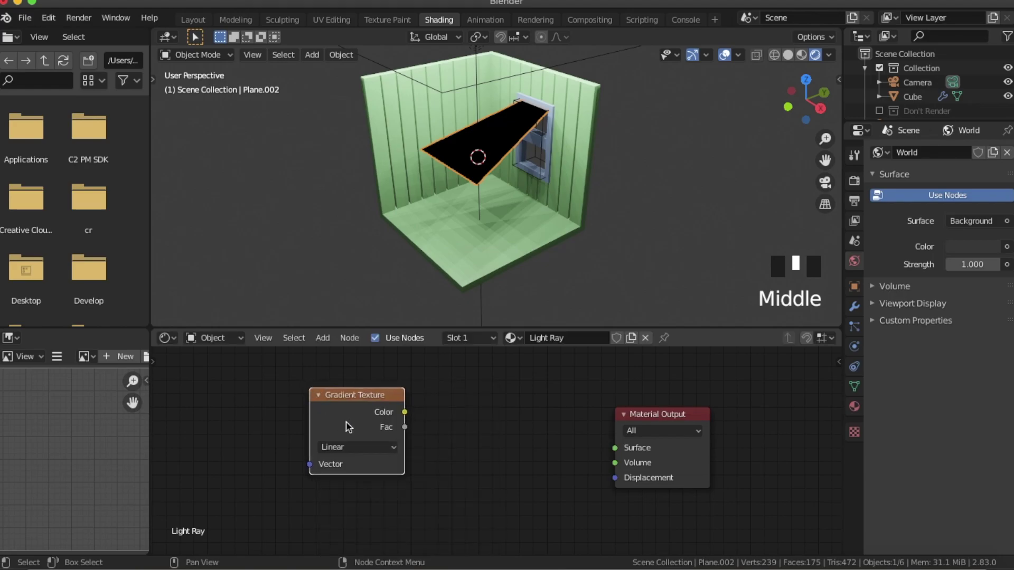
- Preview the Gradient Texture directly on the tapered plane and add Texture Coordinate and Mapping nodes ahead of it
left_click(386, 417, "ctrl+shift")
middle_click_drag(429, 190, 462, 211)
middle_click_drag(441, 432, 568, 446)
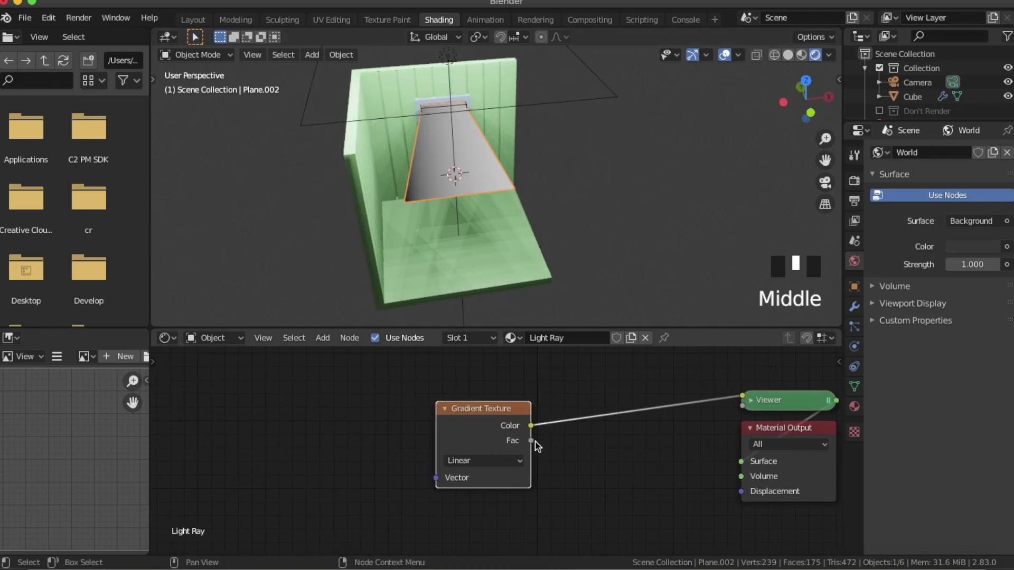
left_click(487, 431)
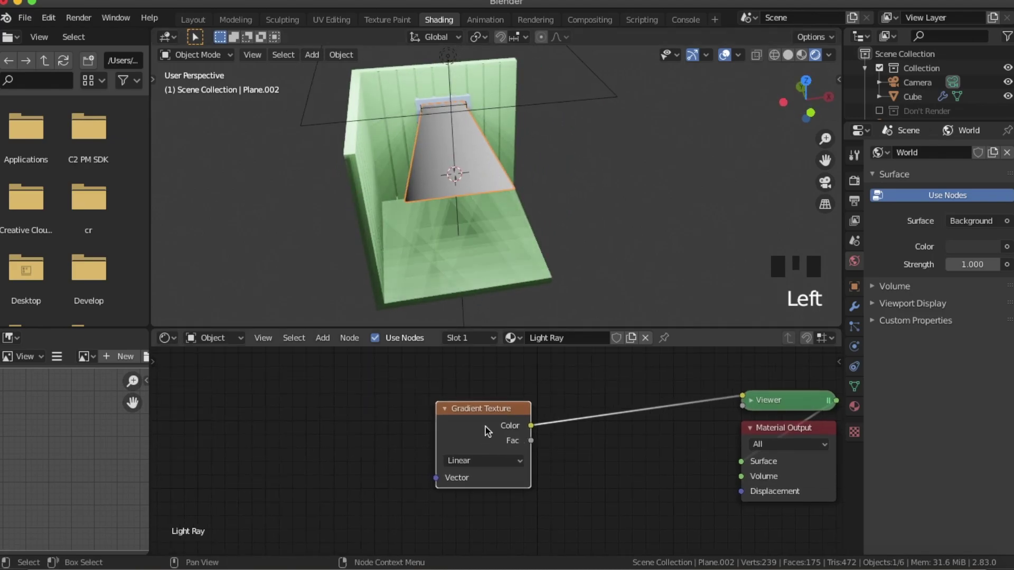
key("ctrl+t")
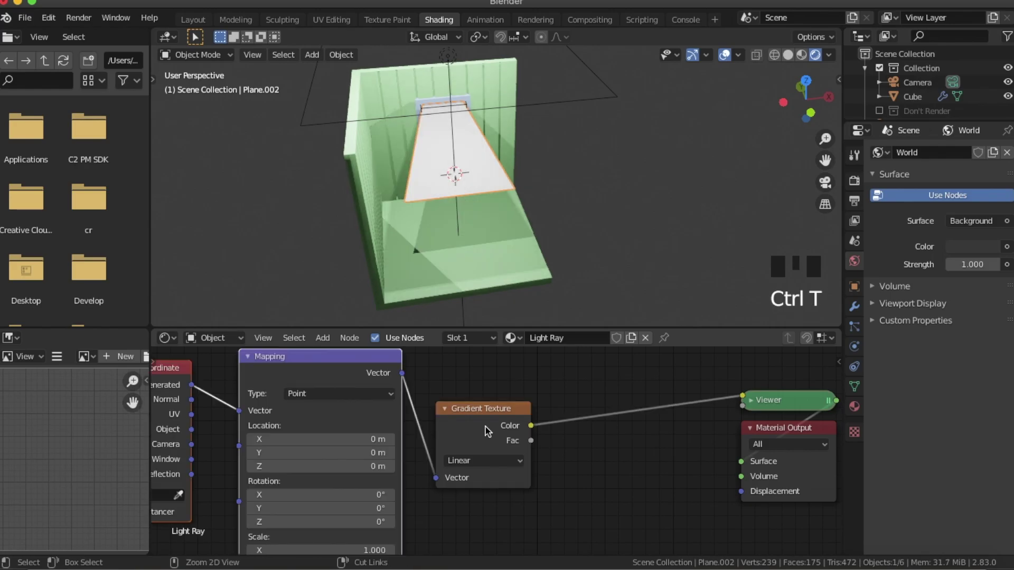
- Feed the Texture Coordinate node's UV output into the Mapping node's Vector input in place of Generated
scroll(251, 495, "down", 3)
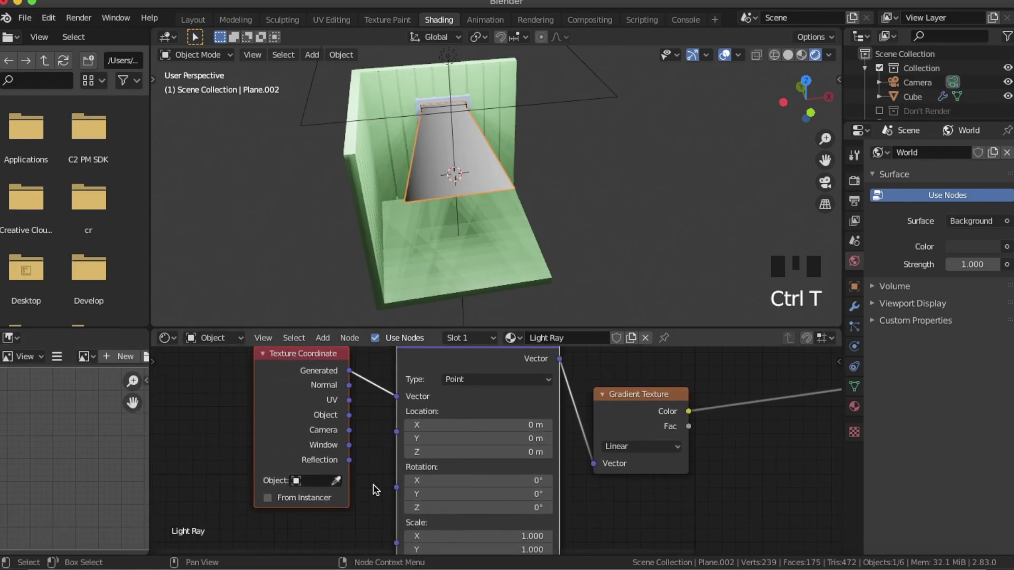
scroll(289, 421, "up", 3)
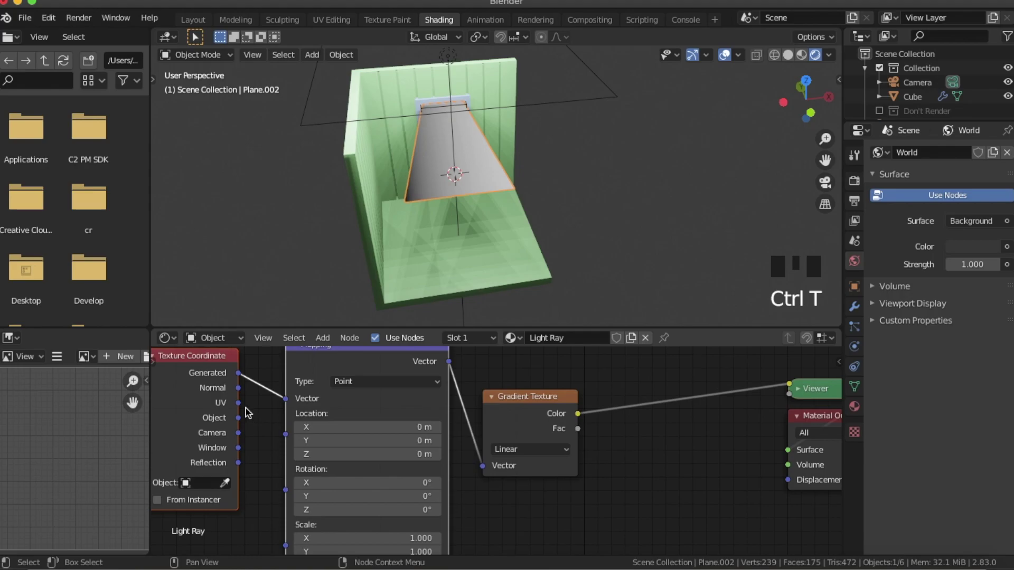
left_click_drag(239, 405, 243, 405)
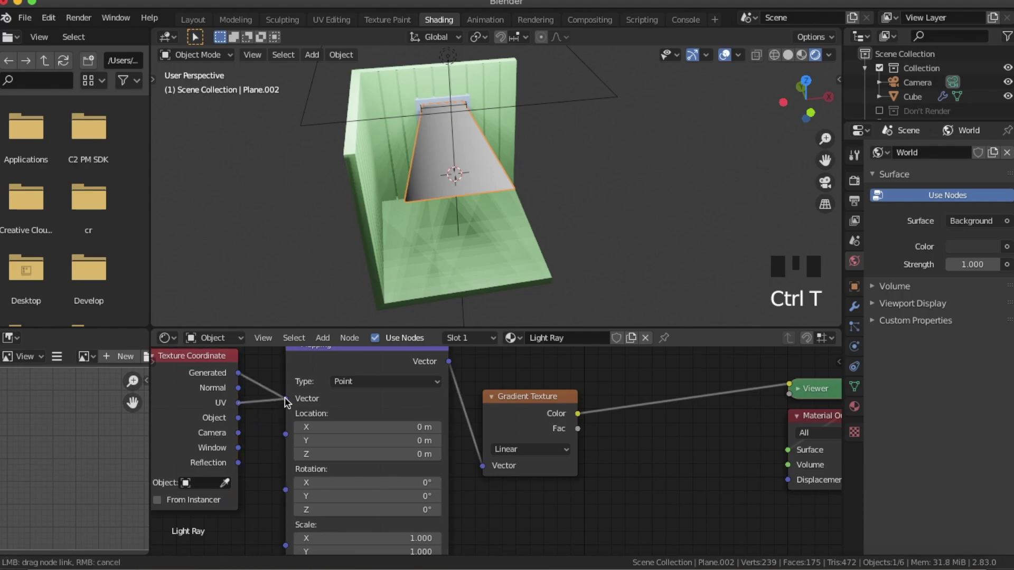
left_click_drag(285, 403, 286, 400)
scroll(495, 450, "down", 2)
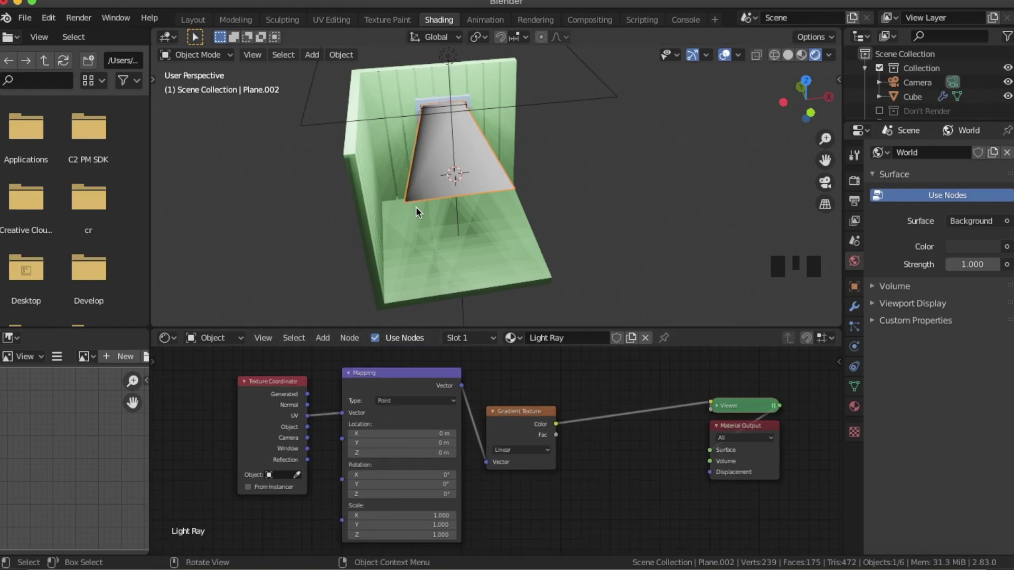
- Switch to the UV Editing workspace for the tapered plane and show its 3D view in Material Preview shading
scroll(442, 107, "up", 2)
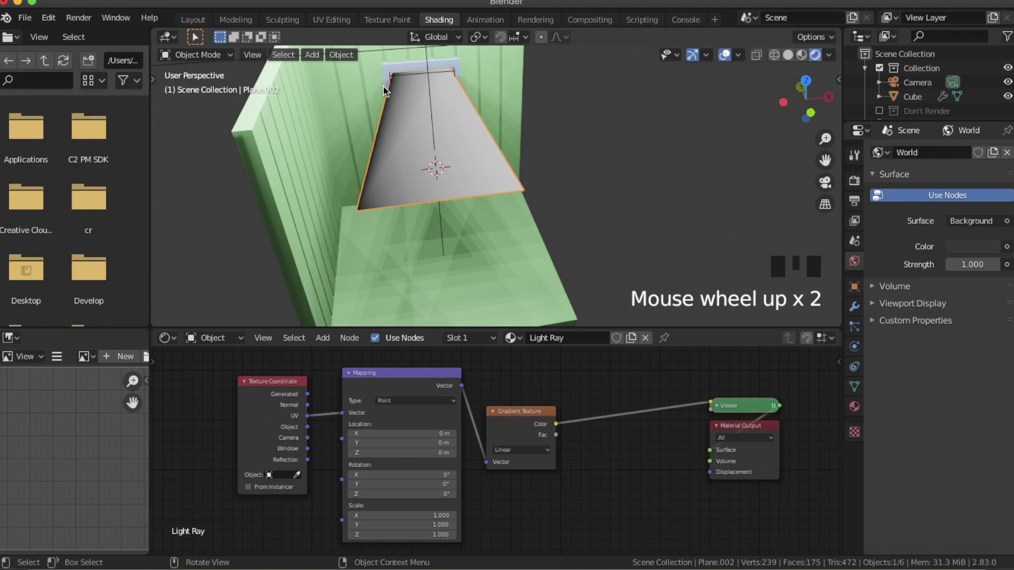
left_click(331, 20)
middle_click_drag(688, 51, 759, 67)
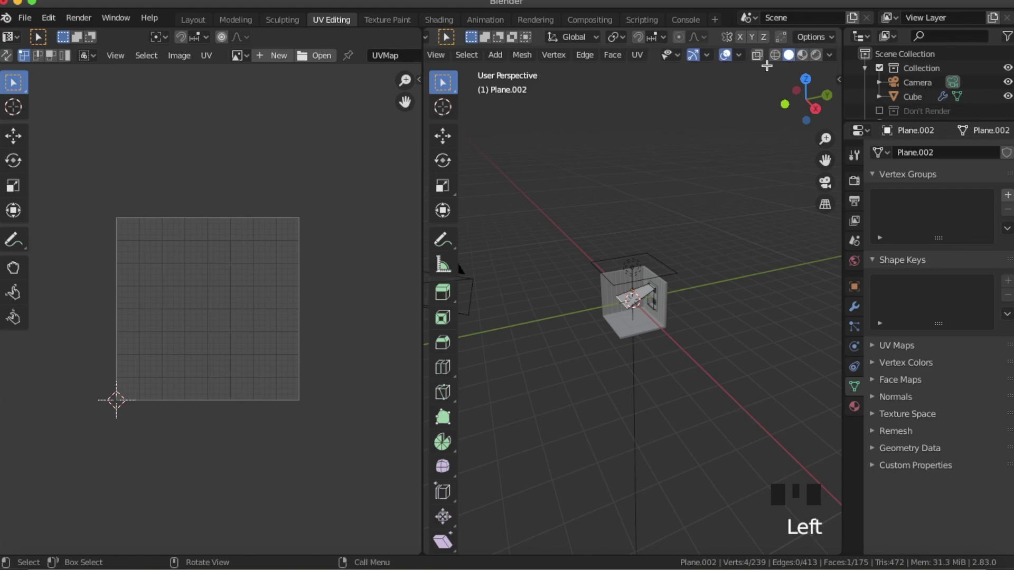
left_click(802, 55)
scroll(708, 218, "up", 7)
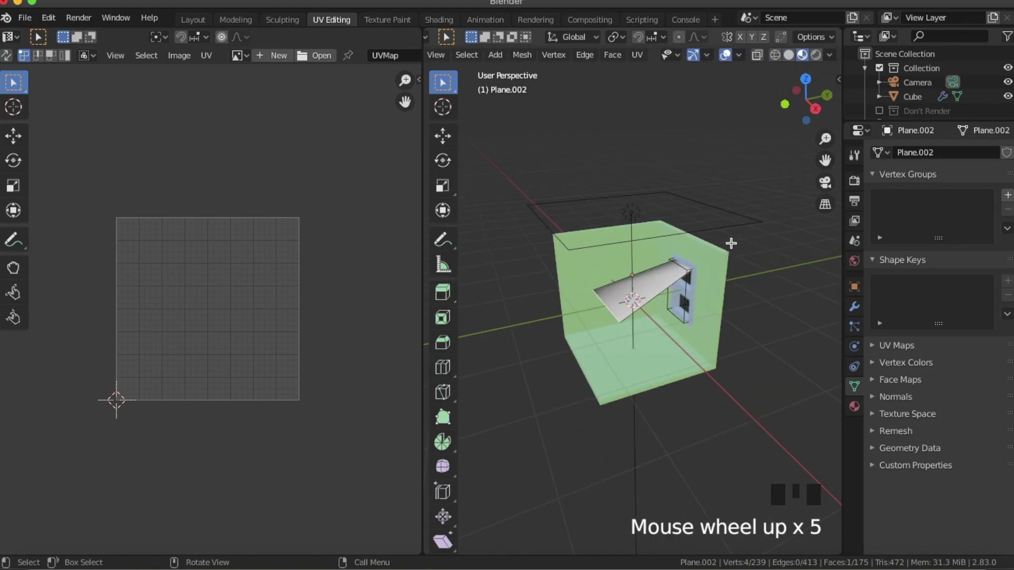
- Select the plane's whole UV face and rotate it by 90 degrees so the gradient runs along the ray's length
key("a")
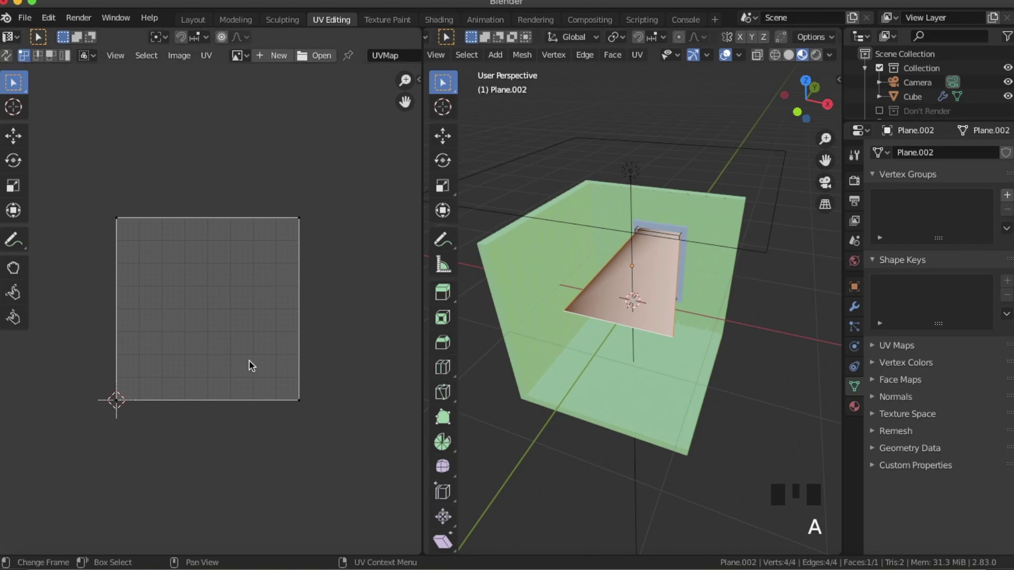
key("a")
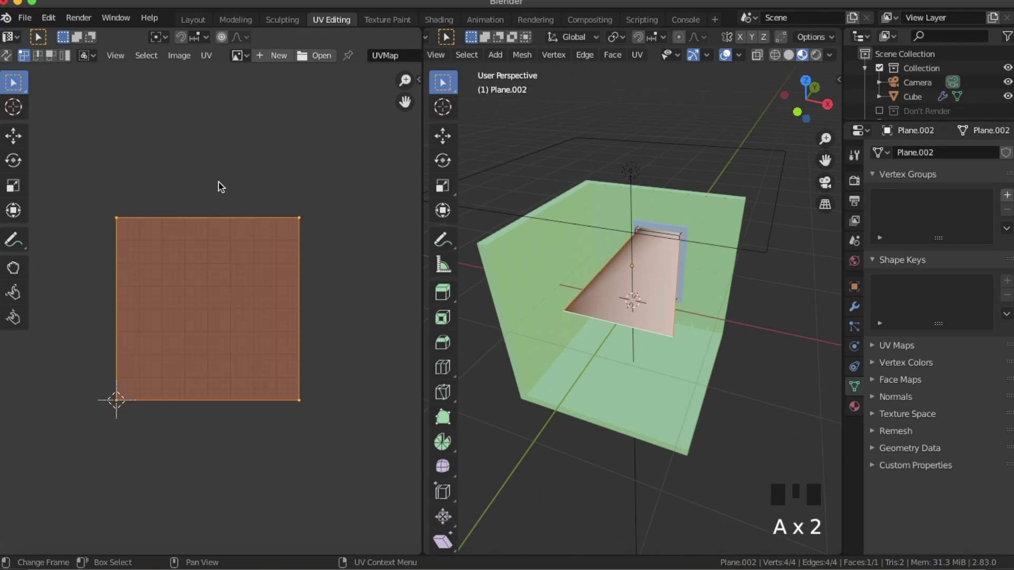
key("r")
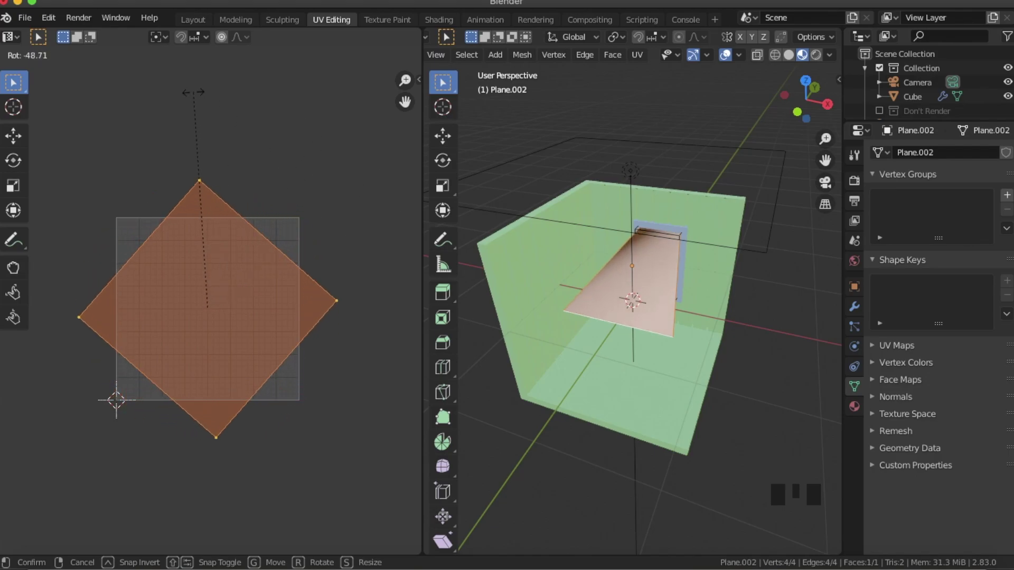
type("-49")
key("BackSpace")
key("BackSpace")
key("BackSpace")
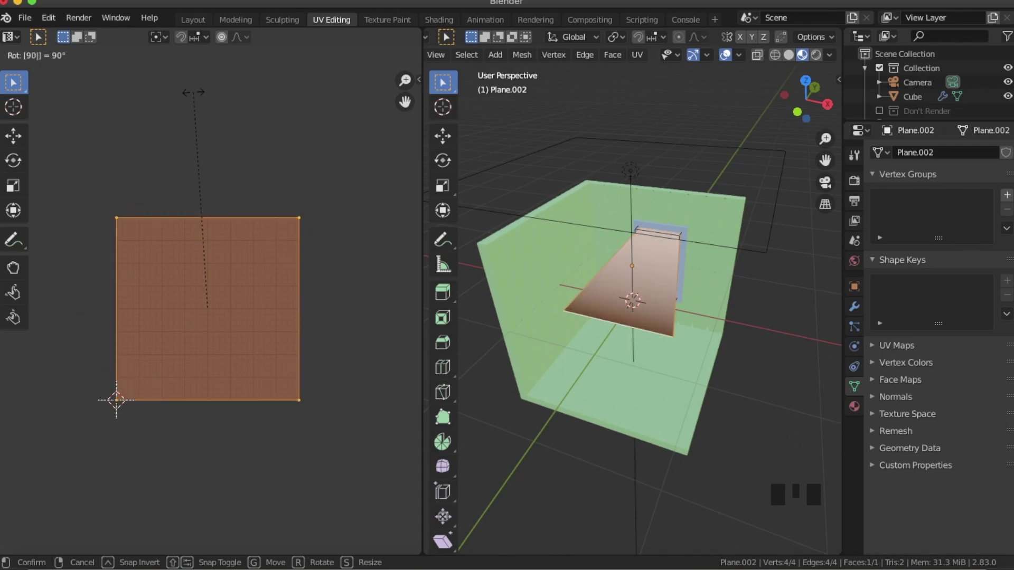
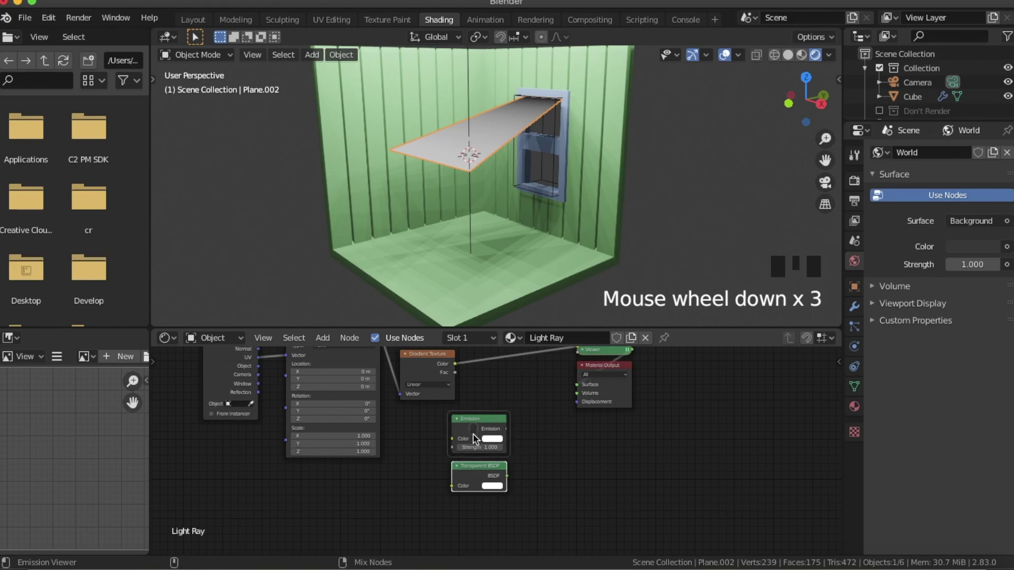
- Combine the Emission and Transparent BSDF nodes with a Mix Shader and connect it to the Material Output's Surface
right_click_drag(473, 435, 478, 477, "ctrl+shift")
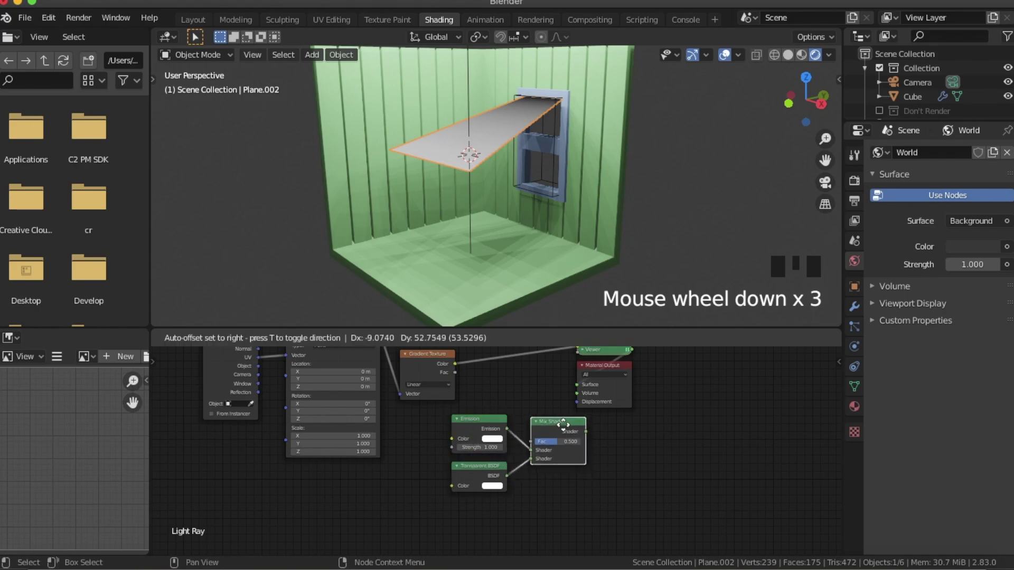
left_click(562, 422)
mouse_move(616, 397)
left_mouse_down()
mouse_move(636, 398)
mouse_move(638, 438)
mouse_move(623, 402)
left_mouse_up()
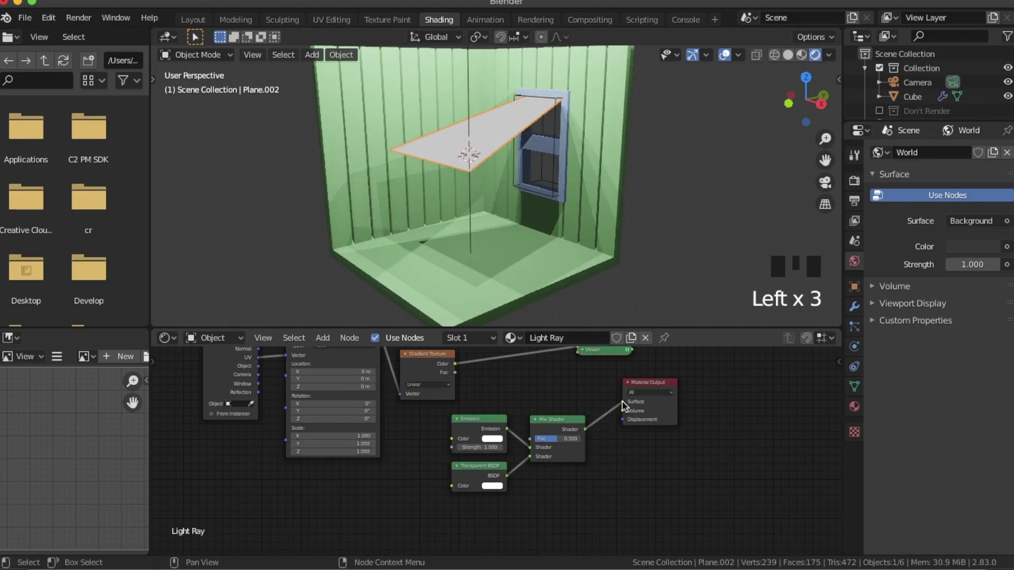
- Connect the Gradient Texture's Color output to the Mix Shader's Fac input
scroll(623, 402, "up", 2)
middle_click_drag(554, 211, 602, 226)
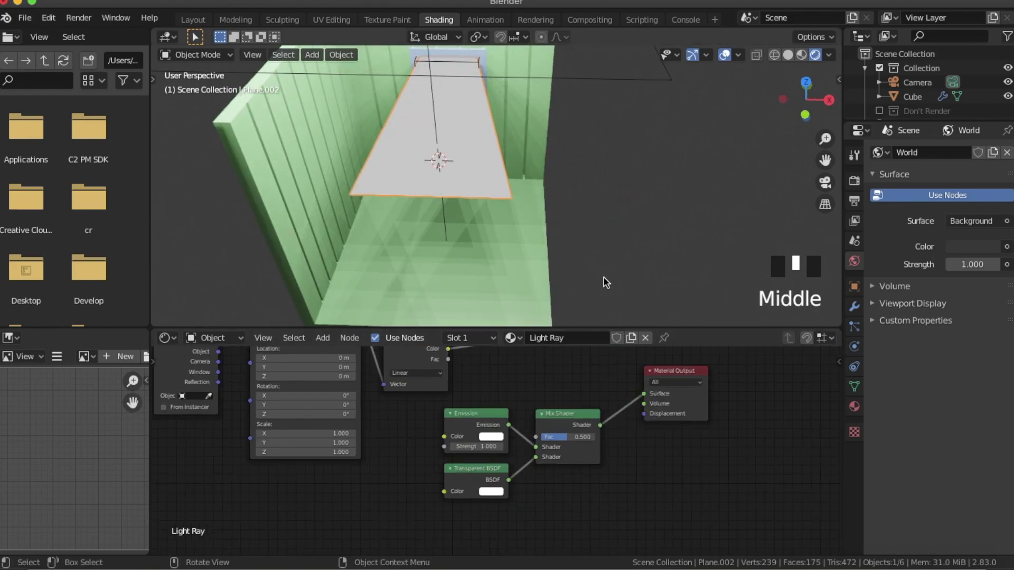
scroll(521, 384, "down", 3)
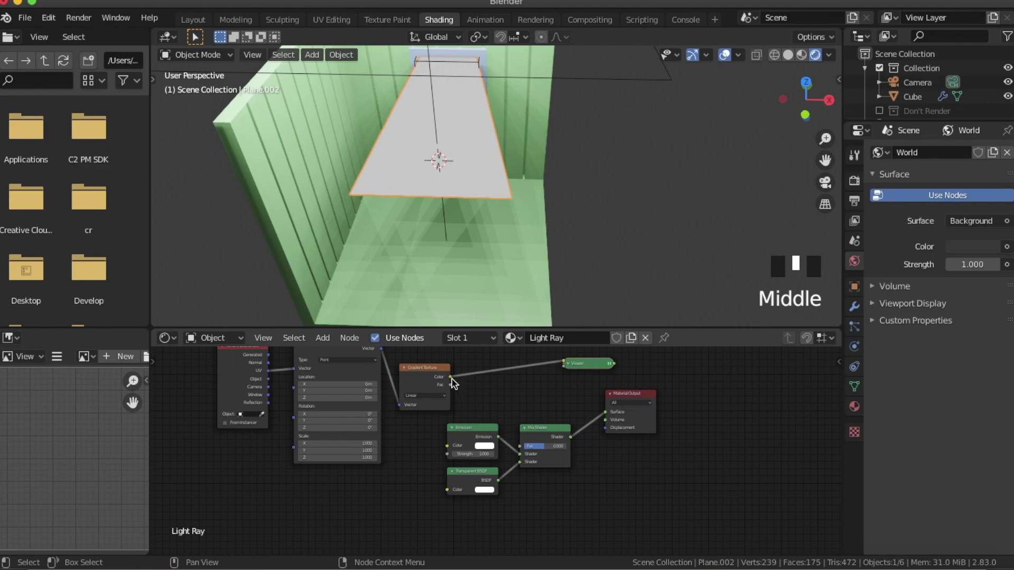
left_click_drag(450, 378, 520, 447)
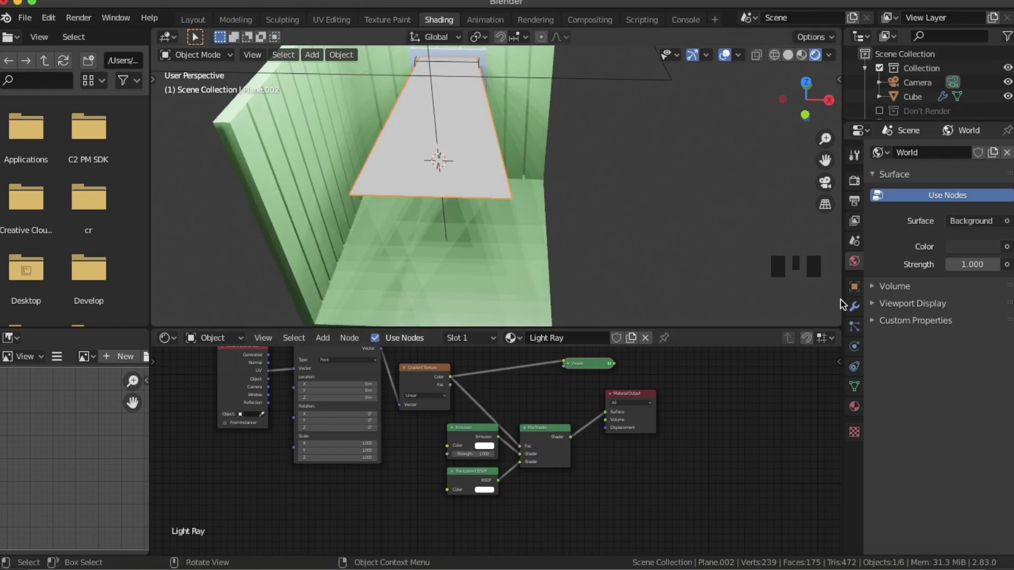
- Set the Light Ray material's Blend Mode to Alpha Blend and its Shadow Mode to None
left_click(855, 408)
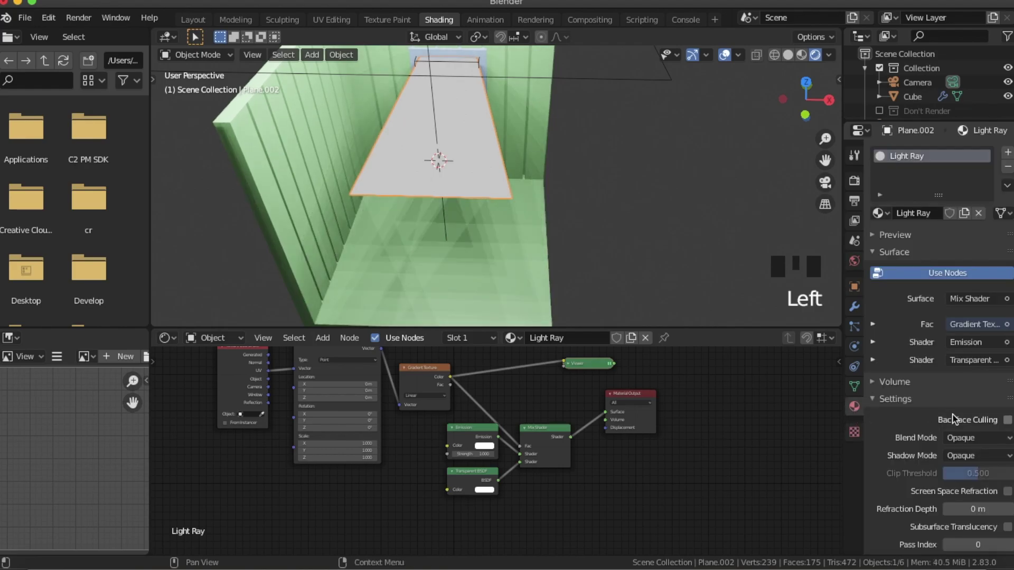
scroll(954, 419, "down", 2)
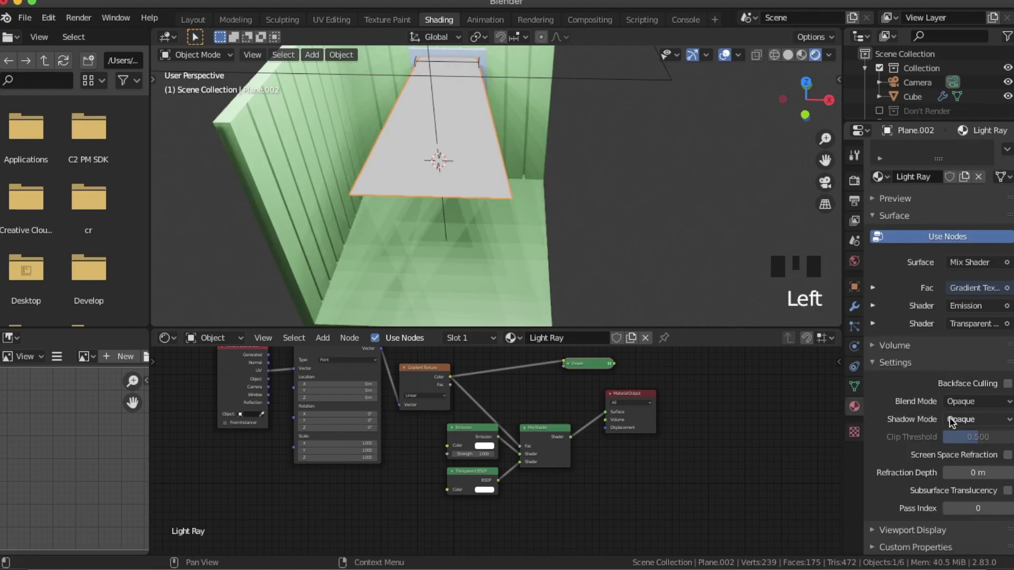
left_click(992, 402)
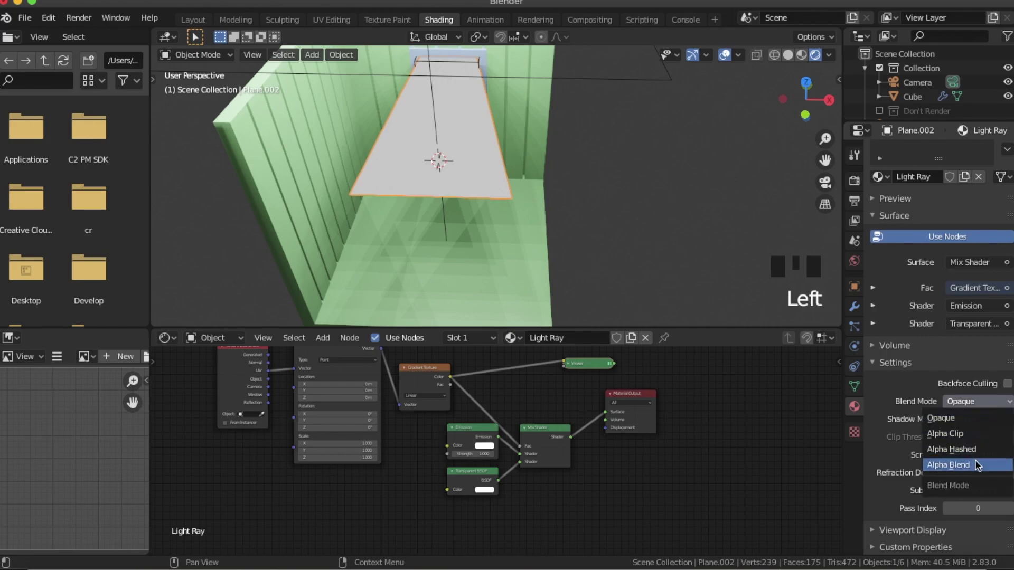
left_click(976, 464)
left_click(969, 420)
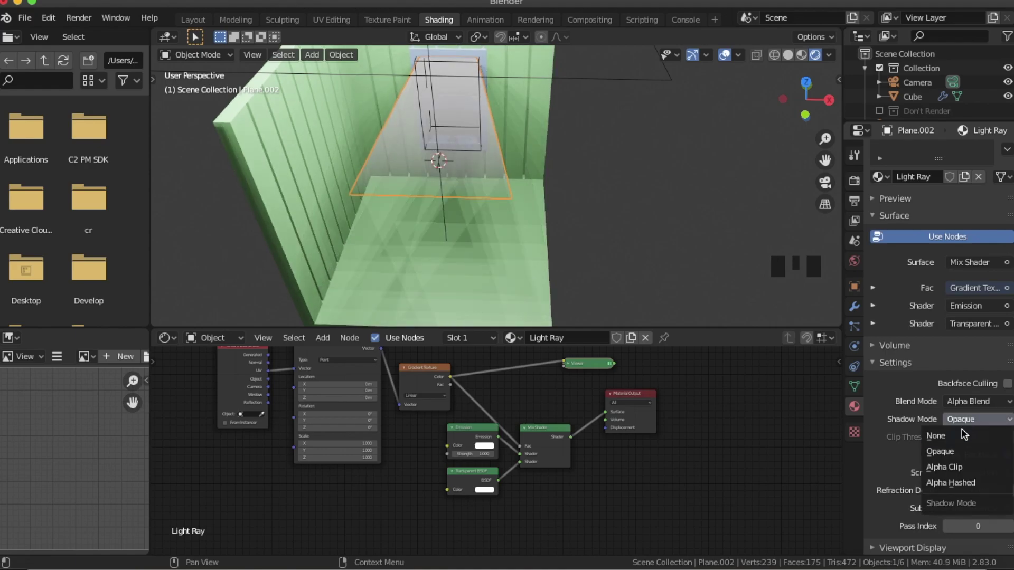
left_click(959, 439)
- Look through the camera with everything deselected to examine the light ray in the room
middle_click_drag(686, 283, 604, 220)
key("KP_0")
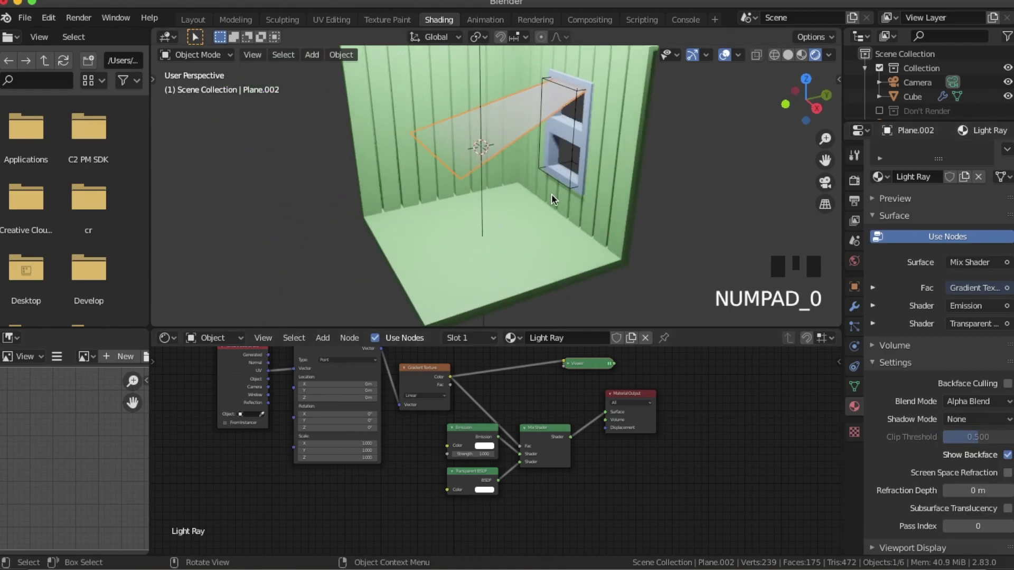
scroll(561, 185, "up", 4)
left_click(630, 180)
left_click(681, 181)
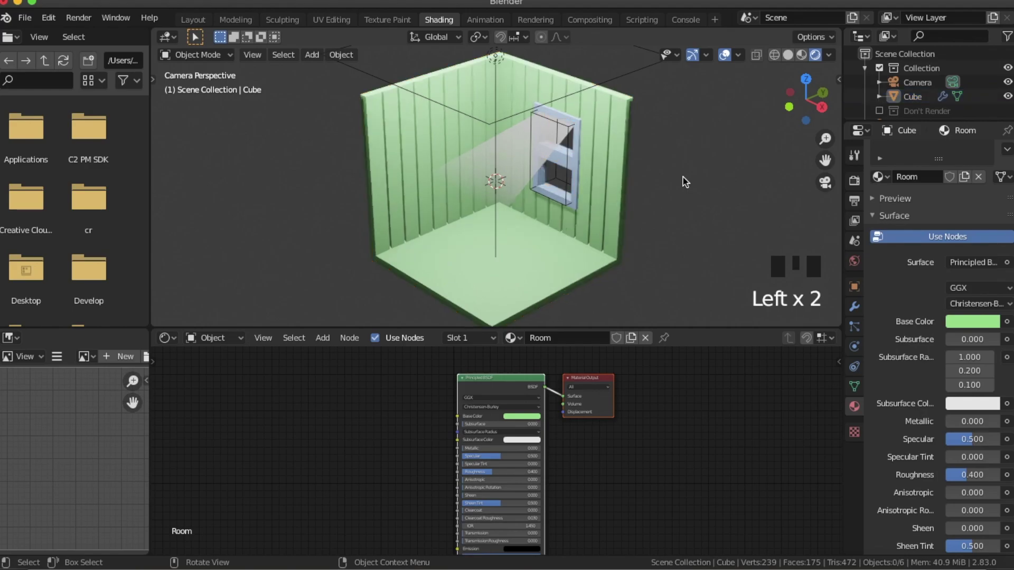
- Set the Light Ray material's Gradient Texture type to Easing and check the ray in the camera view
left_click(540, 169)
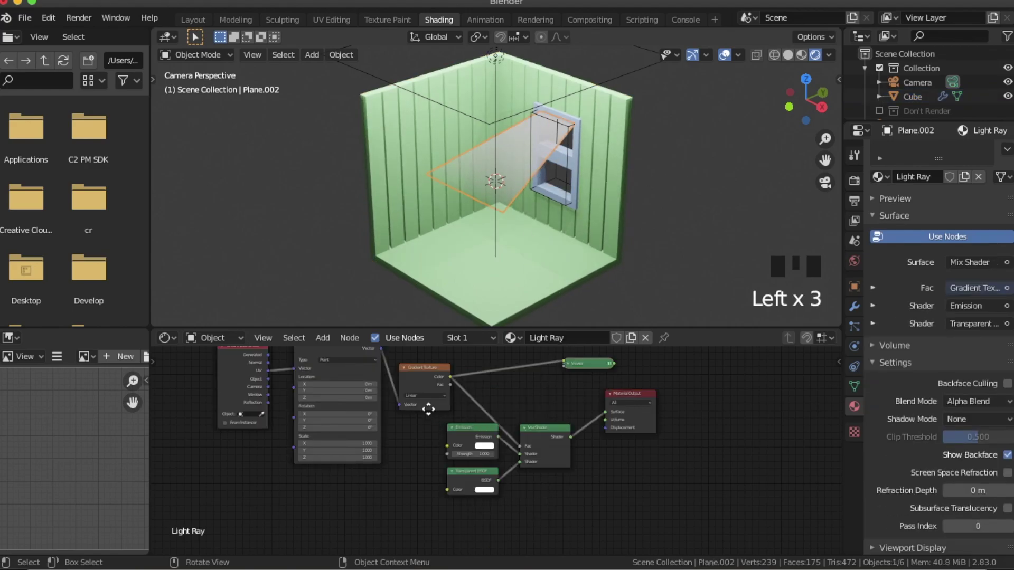
scroll(532, 430, "up", 4)
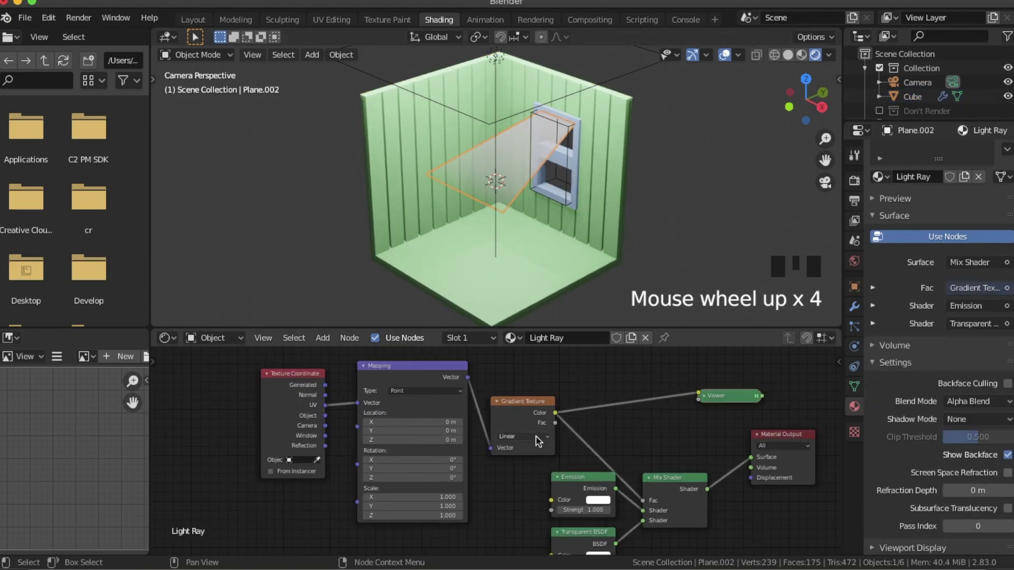
left_click(534, 437)
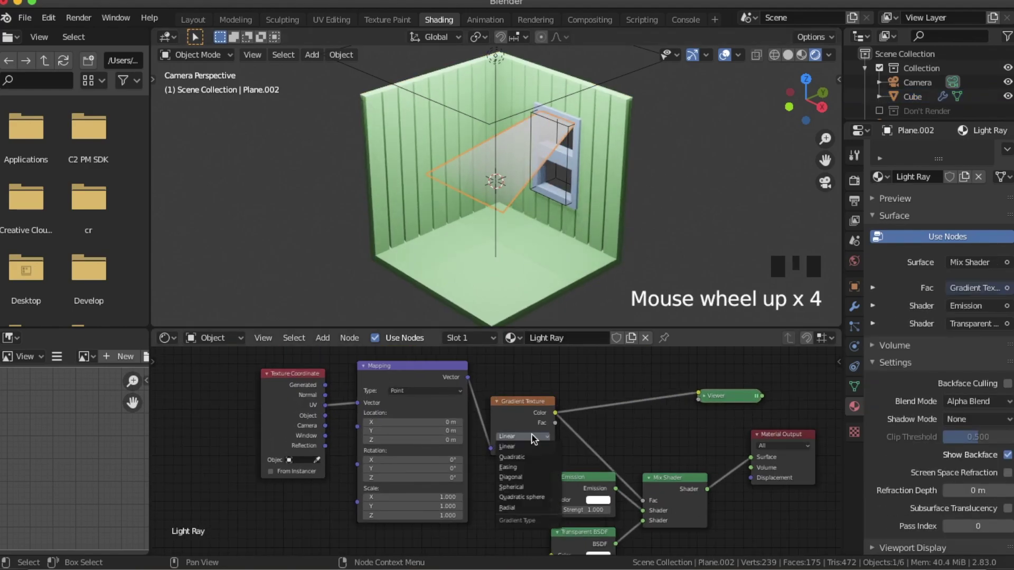
left_click(527, 467)
left_click(603, 210)
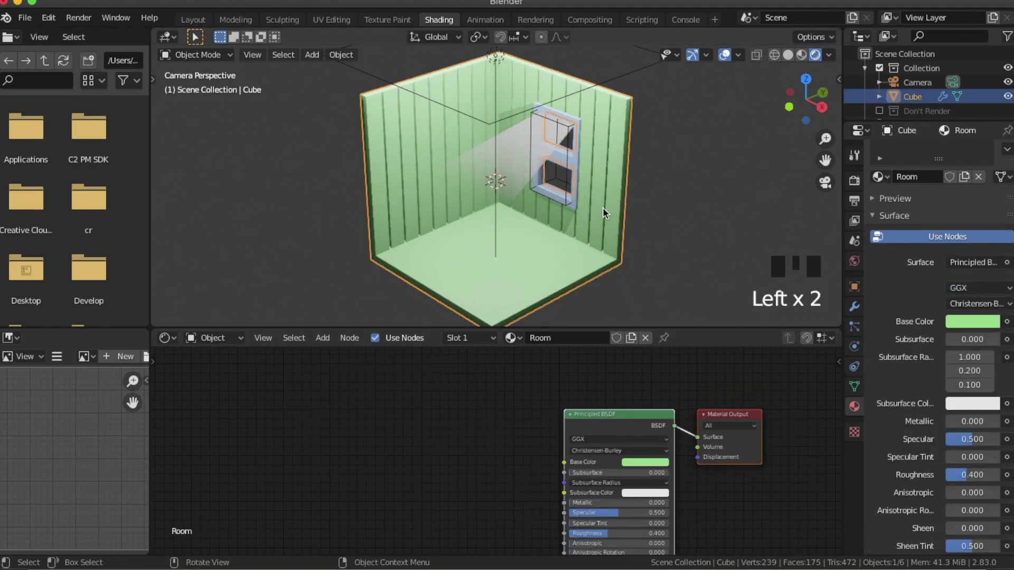
left_click(533, 153)
scroll(533, 159, "down", 2)
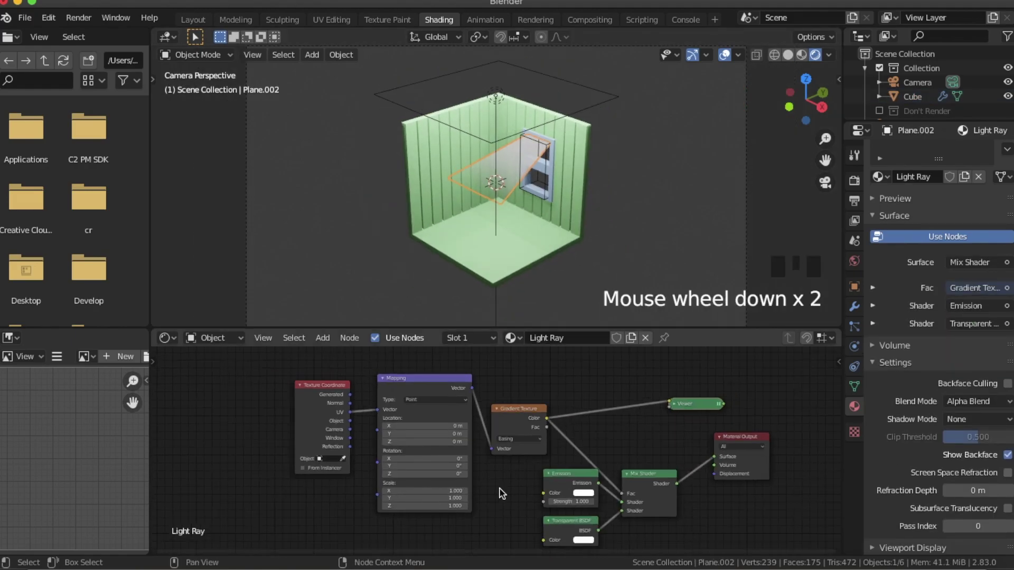
- Move the coordinate, Mapping and Gradient Texture nodes away from the shaders and insert a MixRGB node between the gradient and the Mix Shader's Fac
left_click_drag(501, 494, 338, 370)
left_click_drag(342, 410, 216, 404)
key("shift+a")
left_click(381, 389)
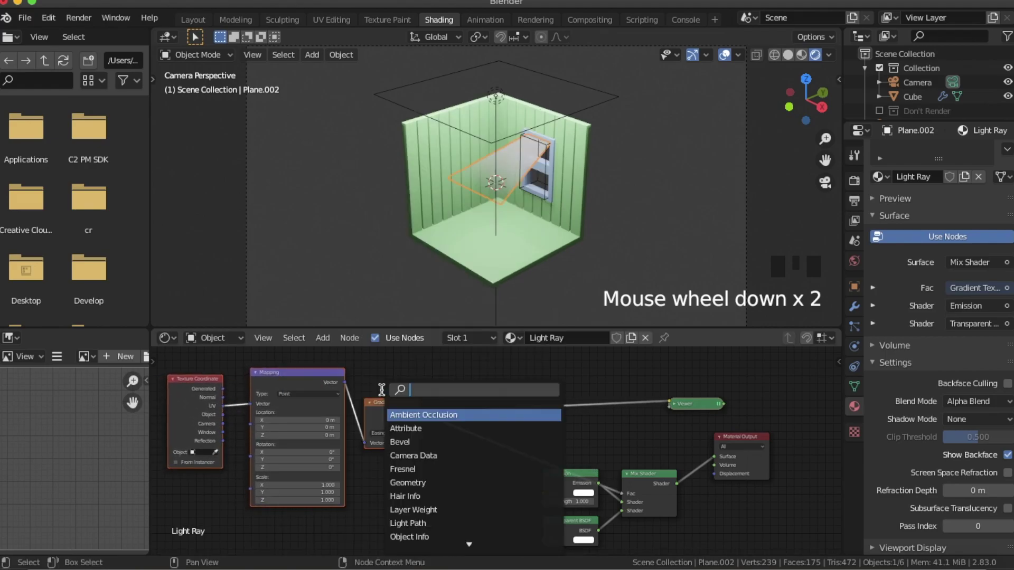
type("mix")
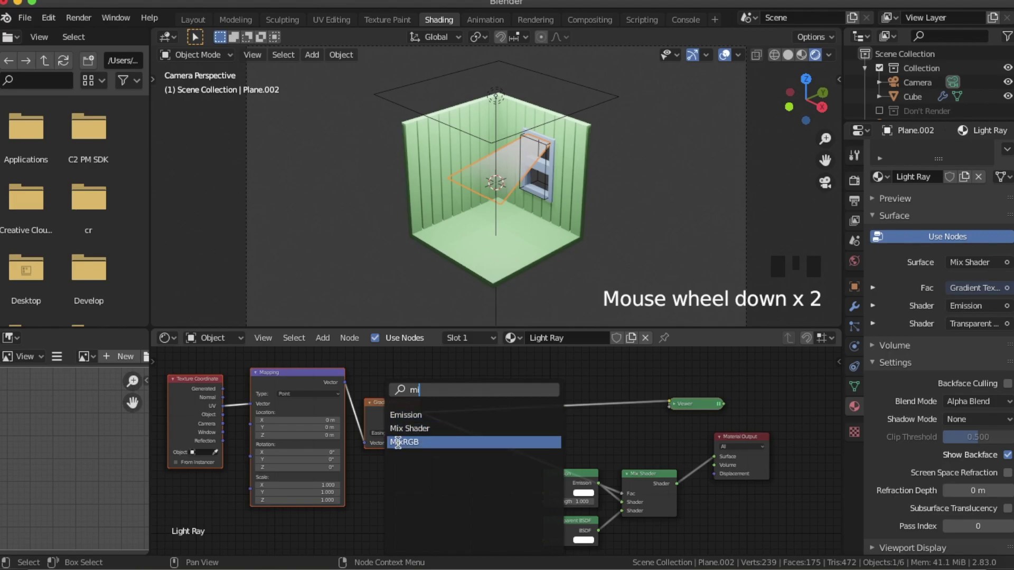
left_click(399, 442)
left_click(473, 470)
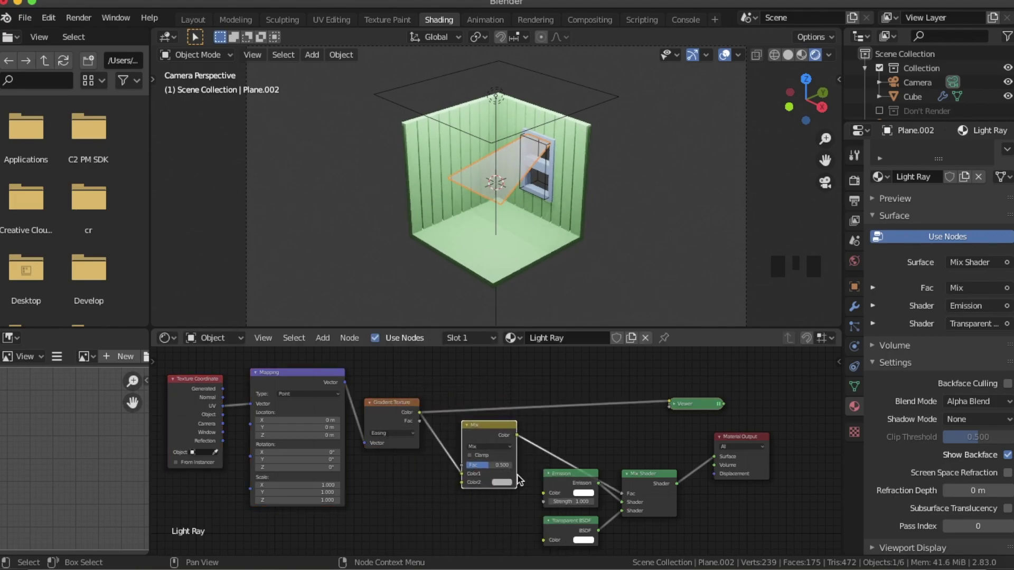
- Set the Mix node's Color2 to pure white with a value of 1.000
scroll(524, 475, "up", 6)
scroll(524, 475, "up", 2)
left_click(537, 494)
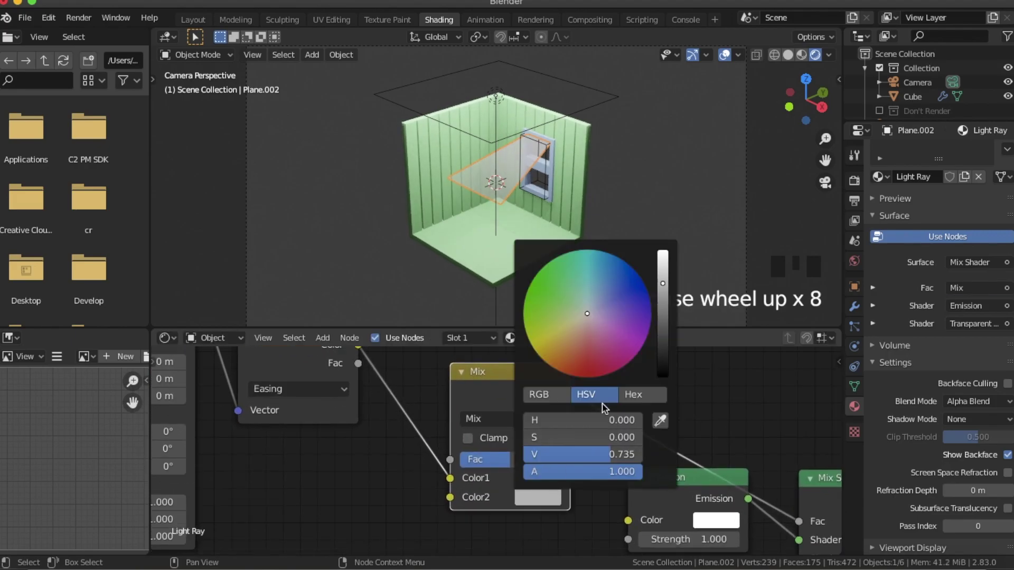
left_click(663, 256)
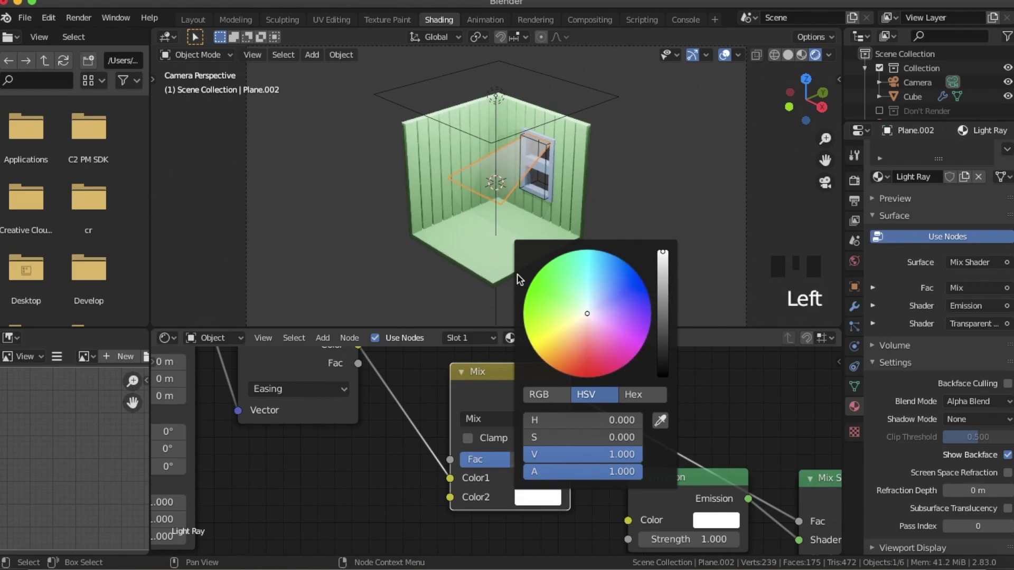
- Try the Mix node's Fac at 0, 1 and 0.408, settle on 0.492, and judge the ray with the viewport overlays temporarily hidden
scroll(579, 168, "up", 5)
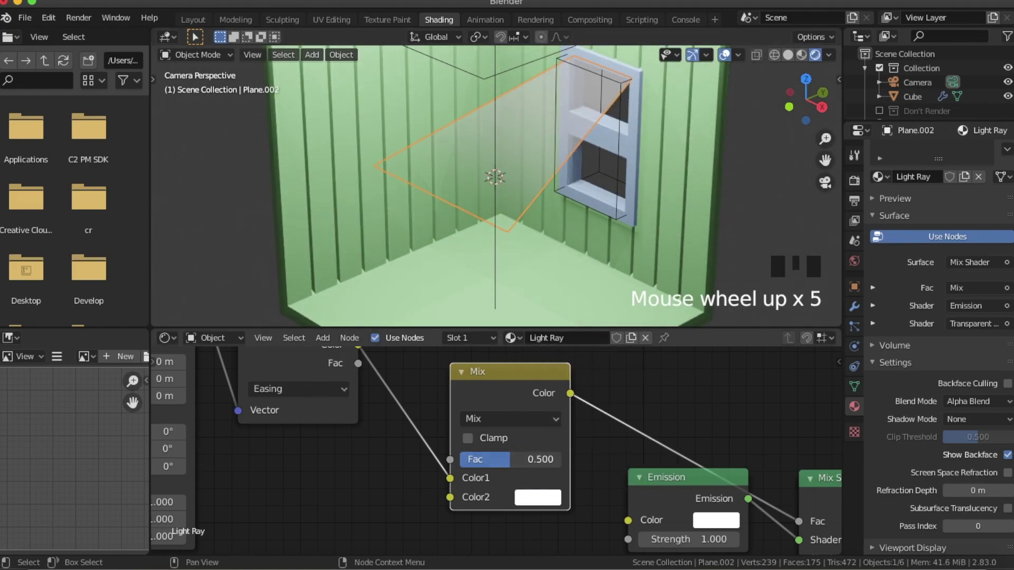
left_click_drag(539, 459, 488, 460)
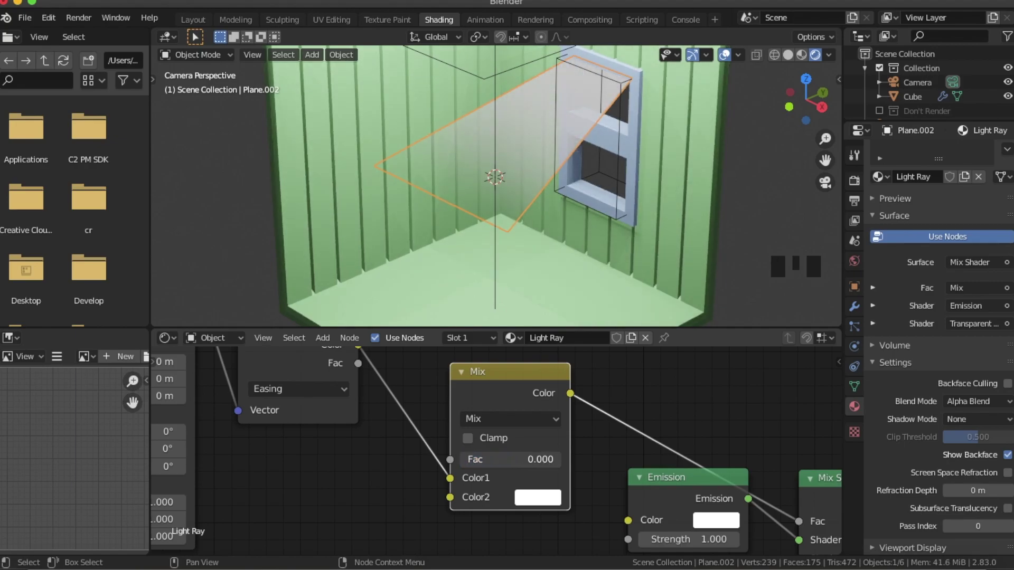
left_click_drag(488, 460, 560, 459)
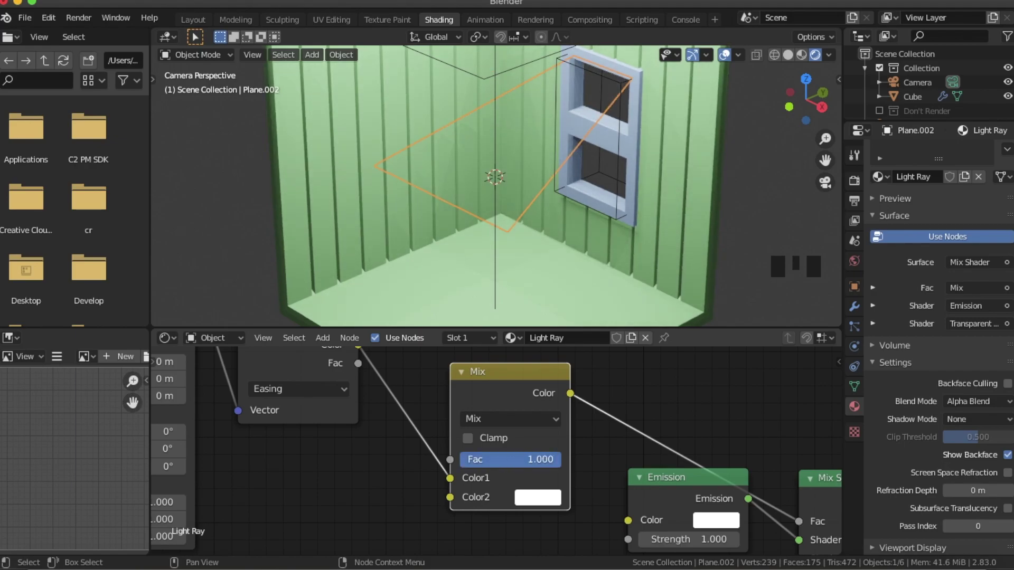
left_click_drag(560, 460, 501, 460)
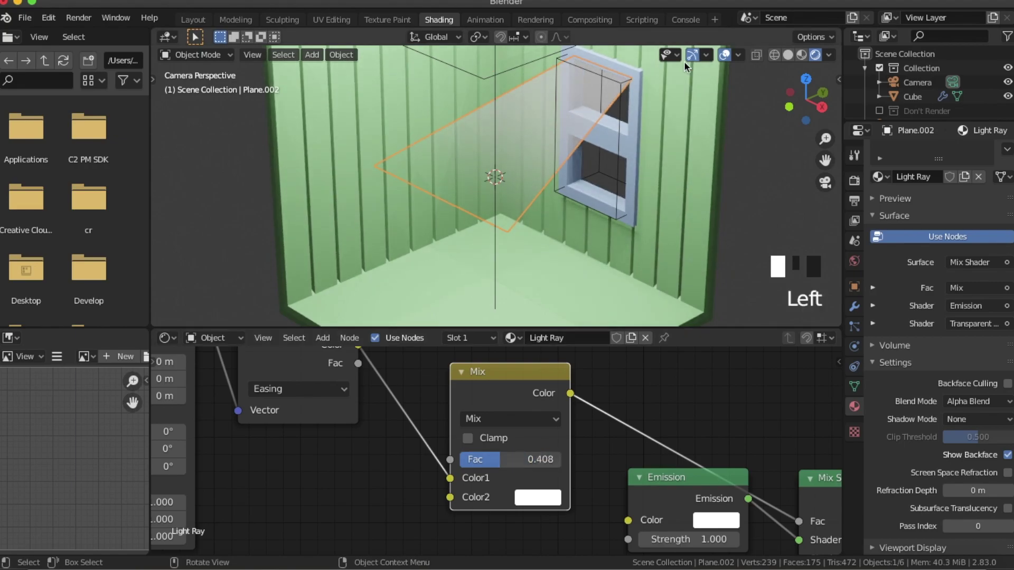
left_click(724, 55)
mouse_move(501, 459)
left_mouse_down()
mouse_move(534, 459)
mouse_move(482, 460)
mouse_move(517, 460)
mouse_move(509, 460)
left_mouse_up()
scroll(656, 157, "down", 4)
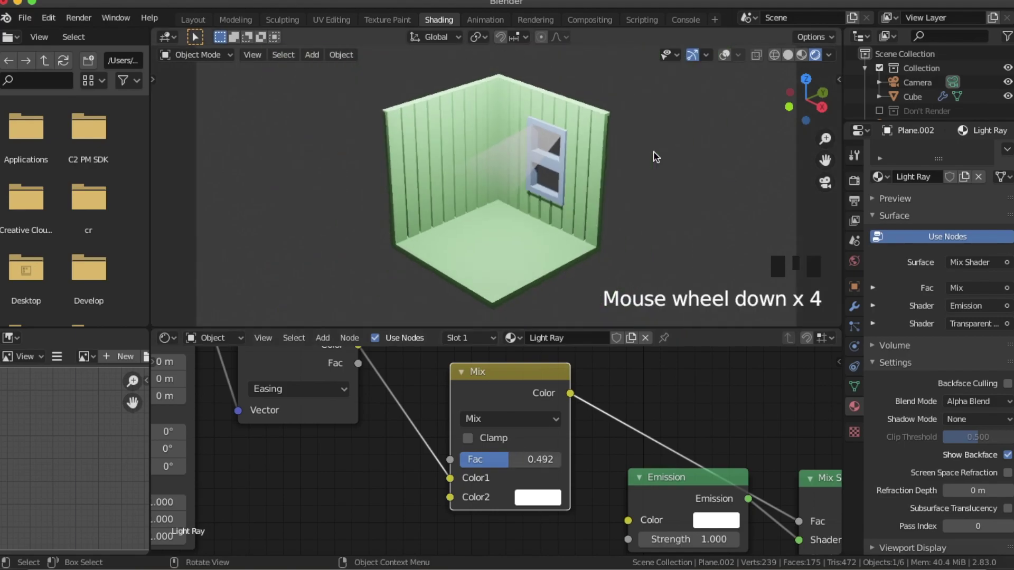
scroll(610, 154, "up", 2)
left_click(725, 54)
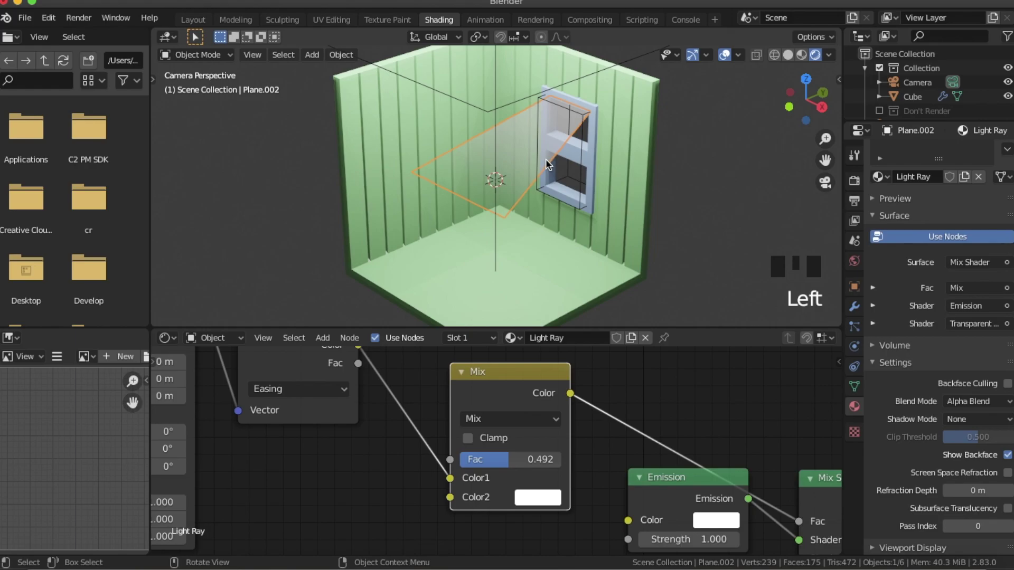
- Extrude the light ray plane's two adjacent room-facing edges straight down along Z to give the ray depth, and deselect it
key("Tab")
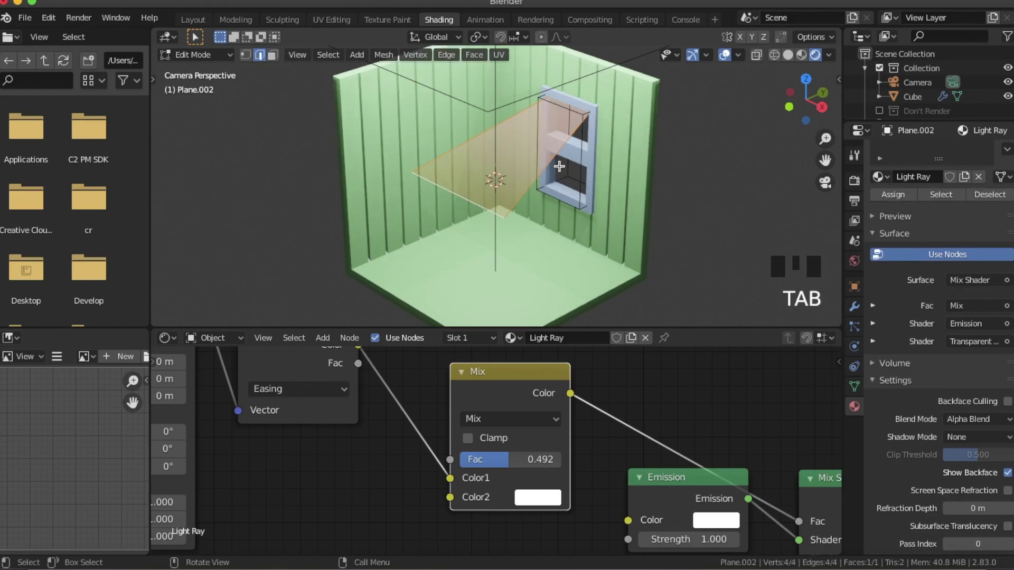
left_click(557, 168)
left_click(568, 203, "shift")
scroll(632, 195, "up", 2)
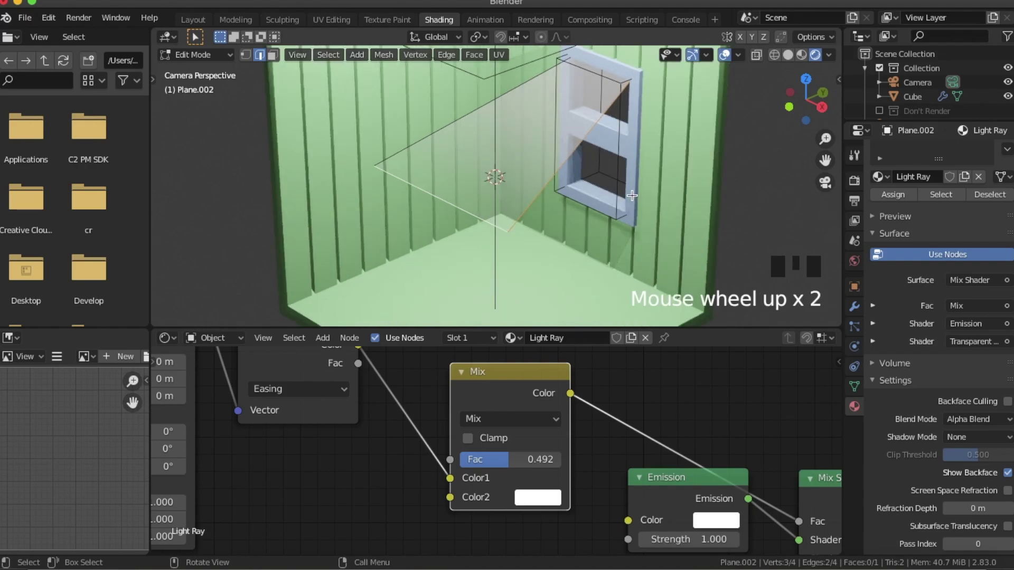
key("e")
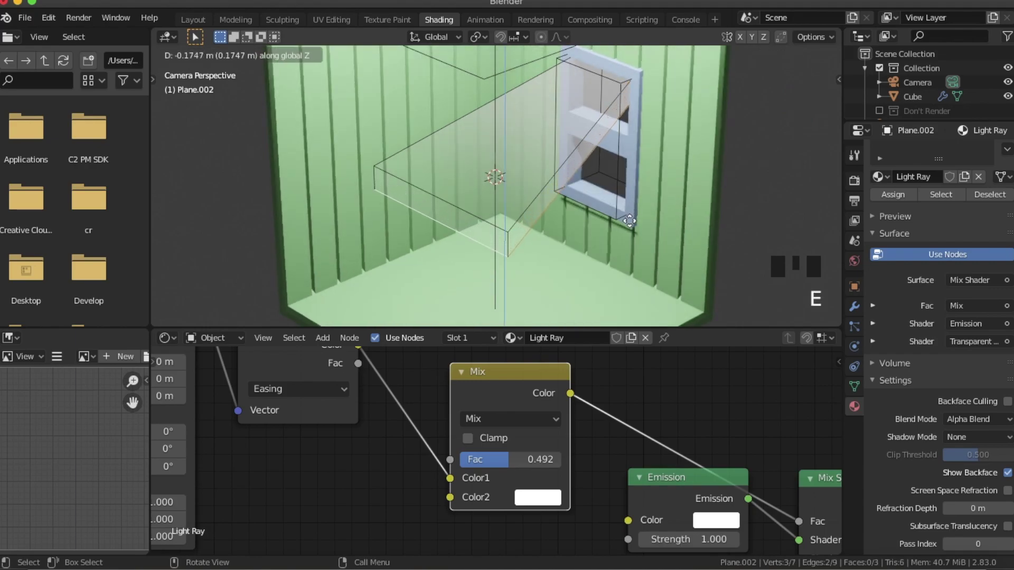
left_click(624, 249)
key("Tab")
scroll(622, 160, "down", 2)
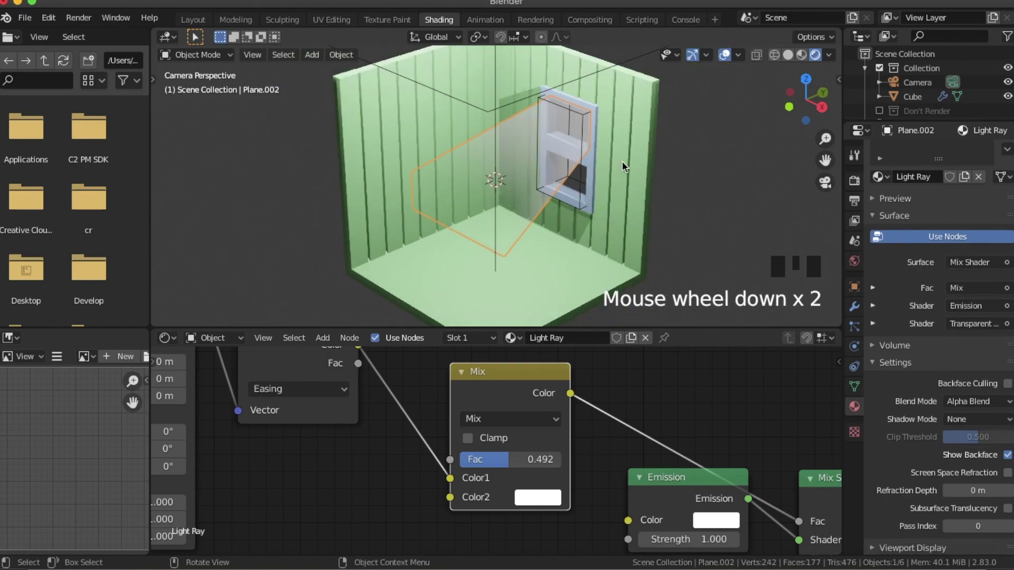
left_click(718, 123)
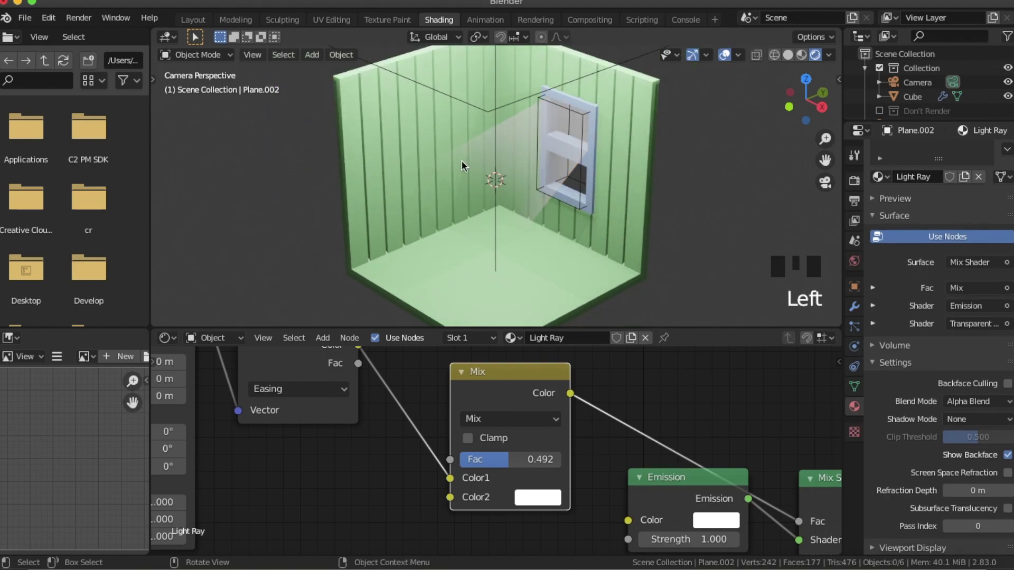
- Duplicate the light ray and lower the copy along Z to the window's lower pane, then deselect it
double_click(512, 145)
key("shift+d")
key("z")
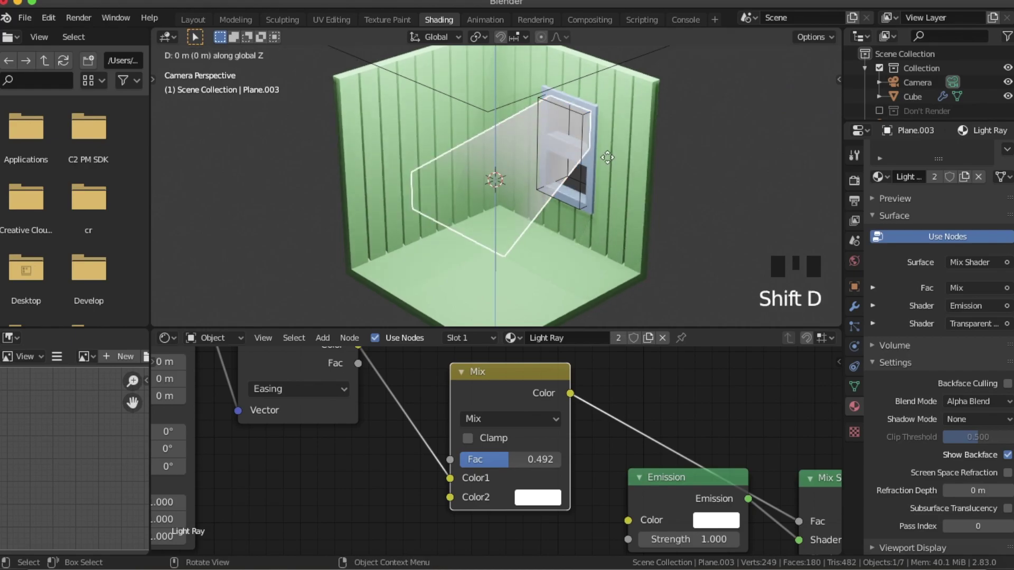
left_click(607, 217)
left_click(695, 185)
scroll(695, 184, "down", 2)
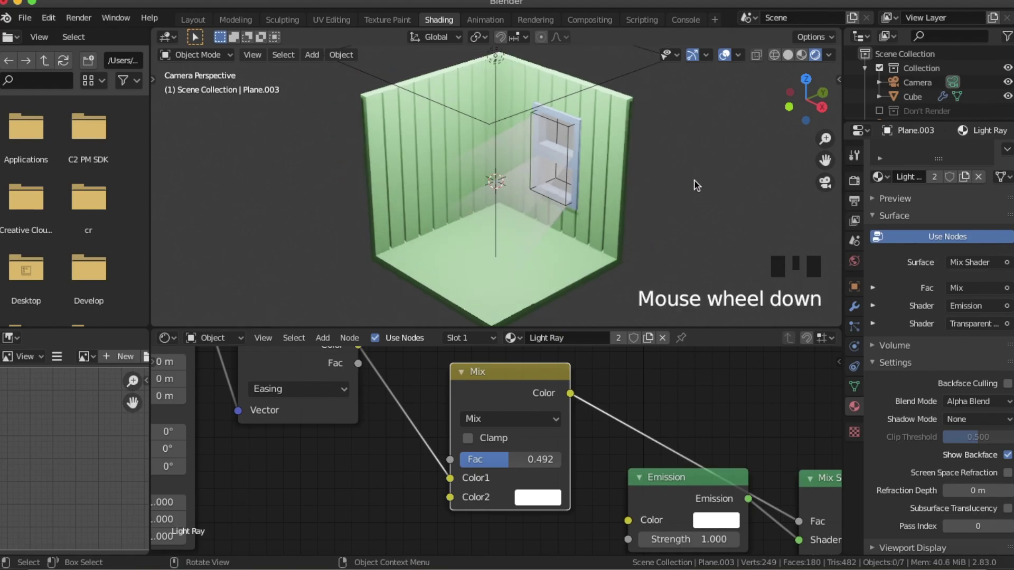